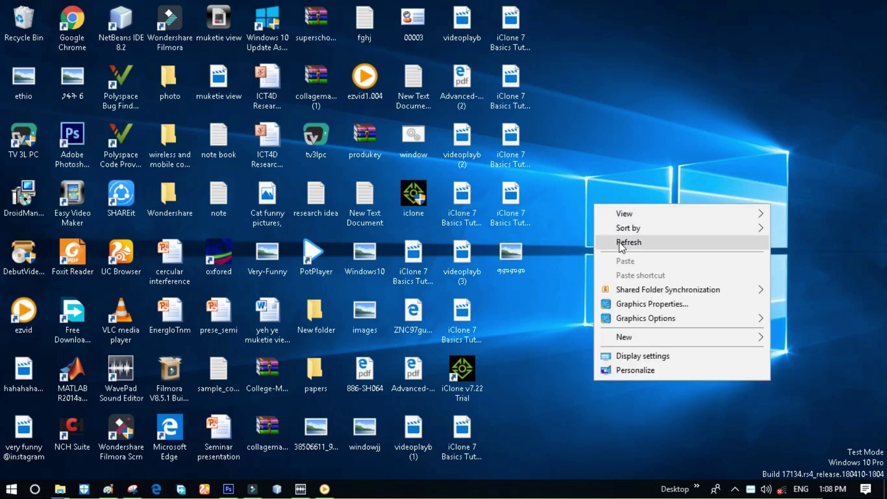
{"action": "left_click", "coordinate": [619, 244]}
{"action": "right_click", "coordinate": [602, 212]}
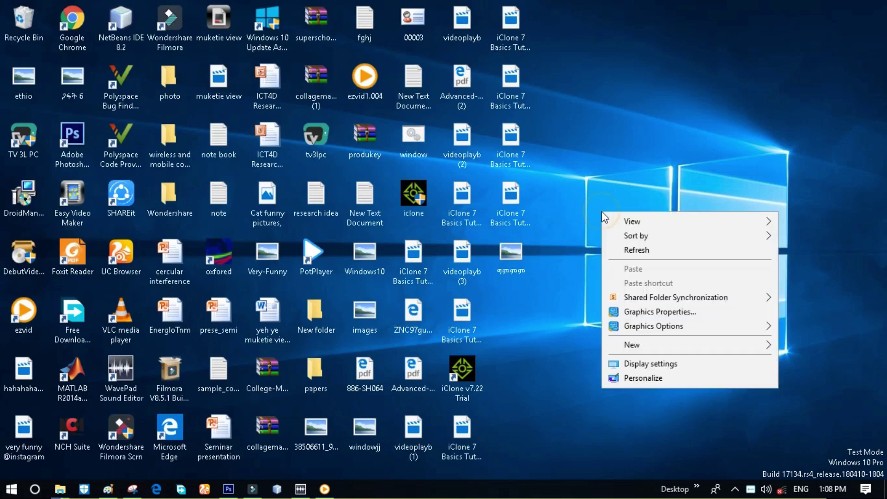
{"action": "left_click", "coordinate": [637, 249]}
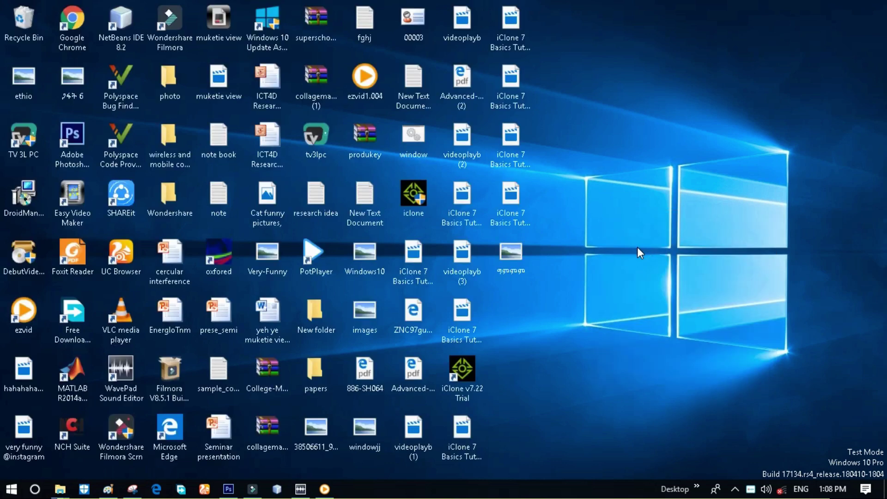
{"action": "right_click", "coordinate": [611, 207]}
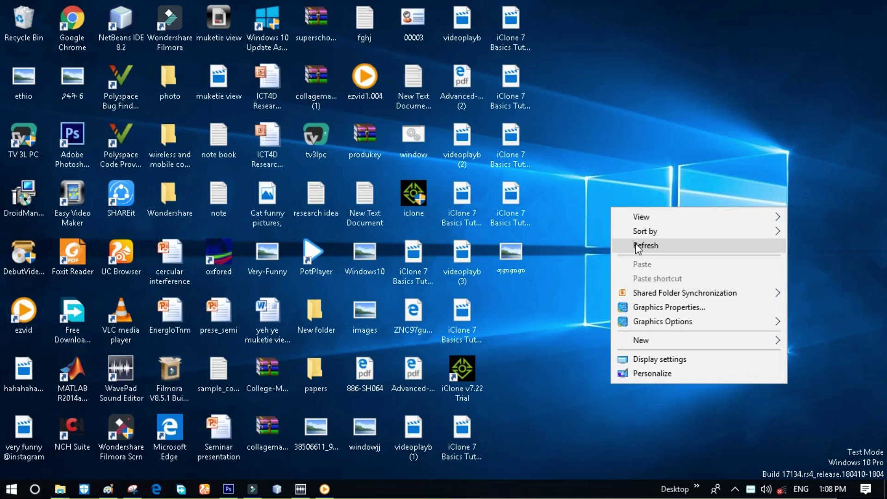
{"action": "left_click", "coordinate": [638, 248]}
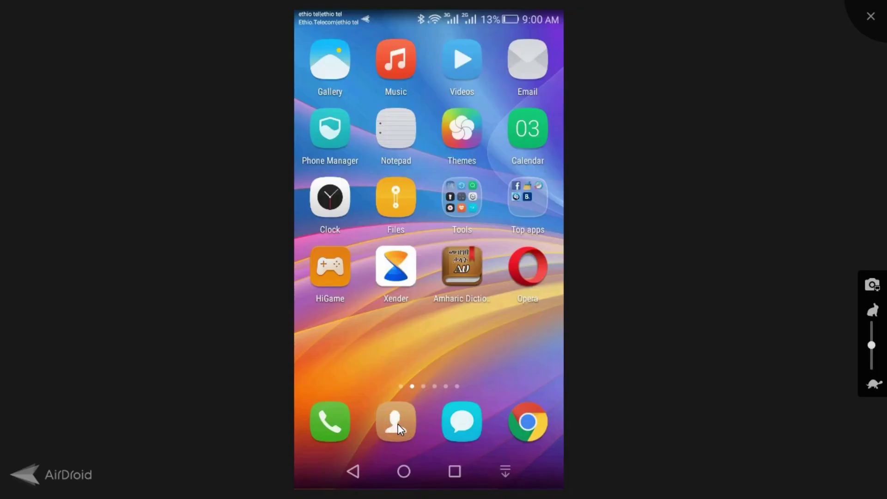
Step: Open the contacts list on the mirrored phone and go to its Import/Export options
{"action": "left_click", "coordinate": [397, 425]}
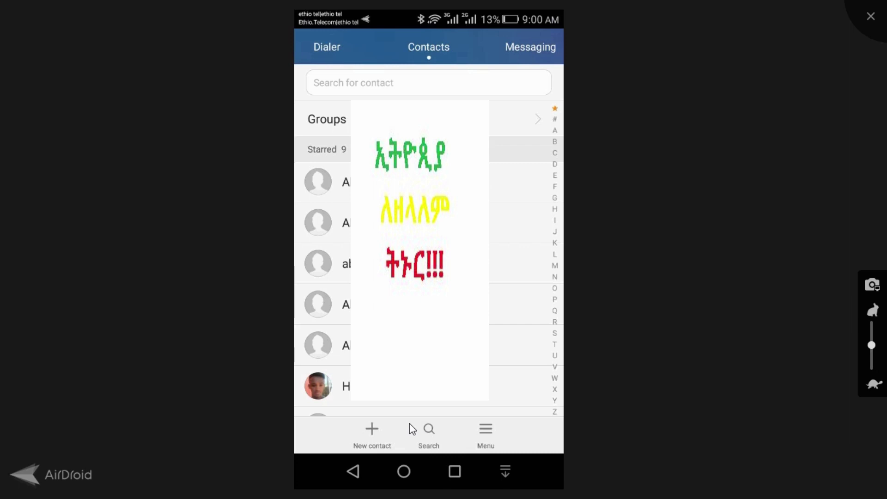
{"action": "scroll", "coordinate": [410, 424], "scroll_direction": "down", "scroll_amount": 5}
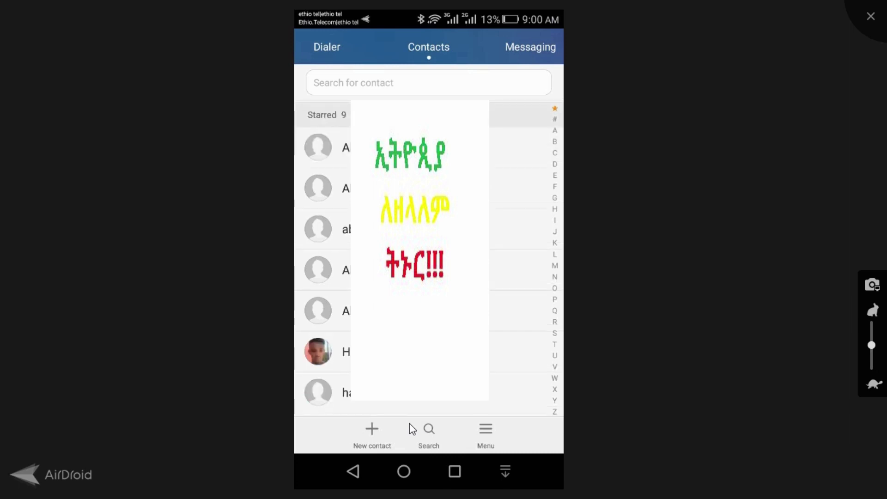
{"action": "scroll", "coordinate": [410, 424], "scroll_direction": "up", "scroll_amount": 5}
{"action": "scroll", "coordinate": [410, 424], "scroll_direction": "down", "scroll_amount": 5}
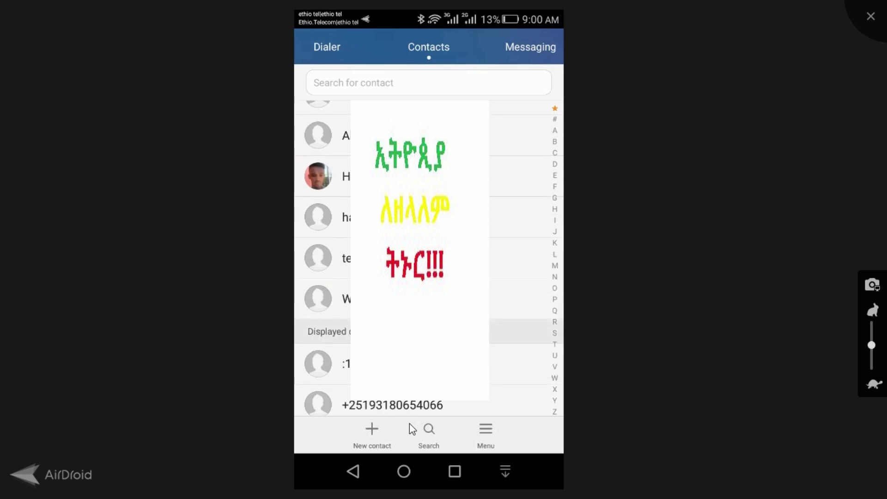
{"action": "scroll", "coordinate": [409, 423], "scroll_direction": "down", "scroll_amount": 1}
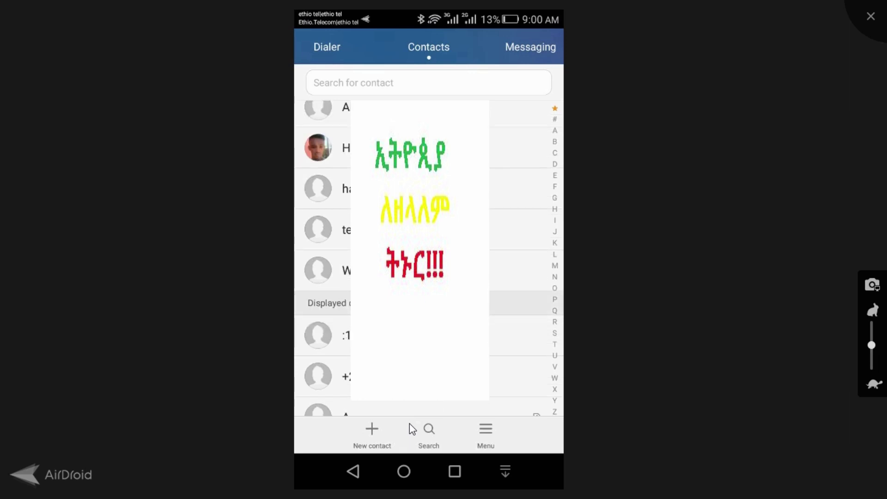
{"action": "scroll", "coordinate": [409, 424], "scroll_direction": "down", "scroll_amount": 5}
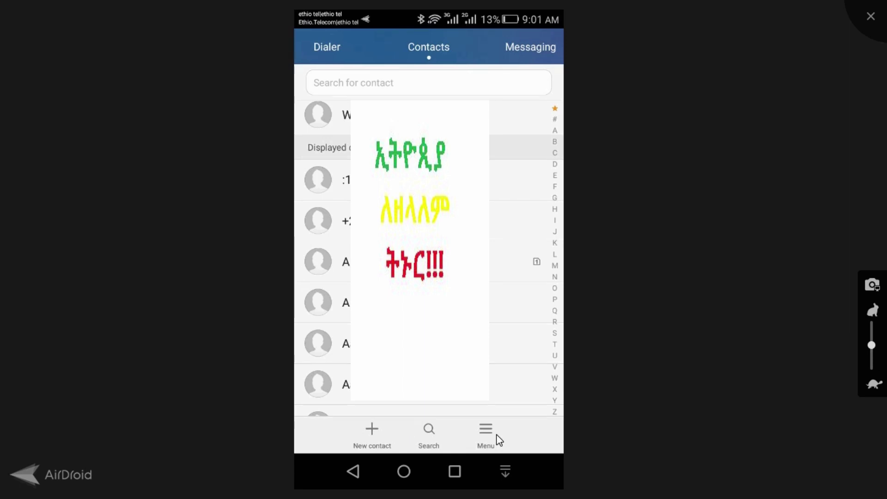
{"action": "left_click", "coordinate": [509, 437]}
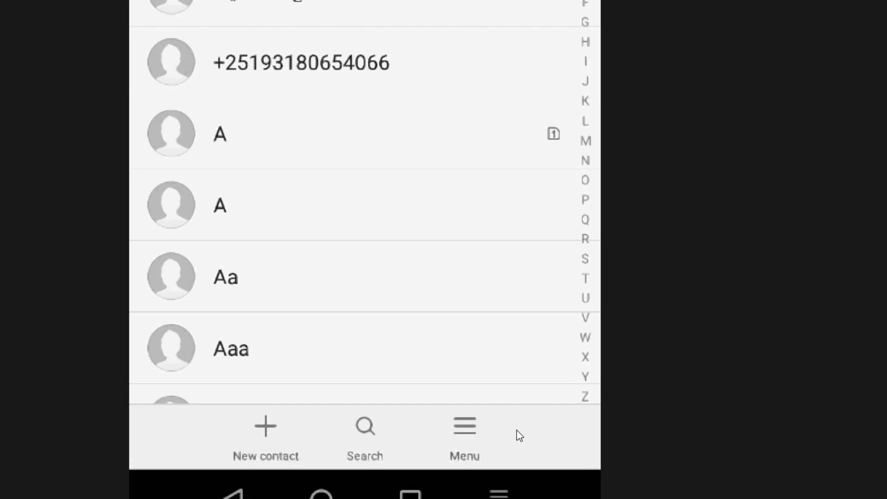
{"action": "left_click", "coordinate": [491, 440]}
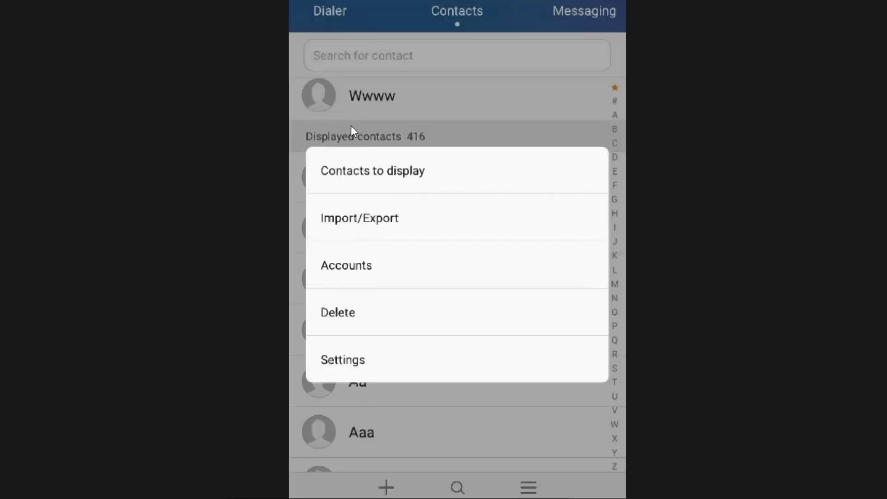
{"action": "left_click", "coordinate": [395, 222]}
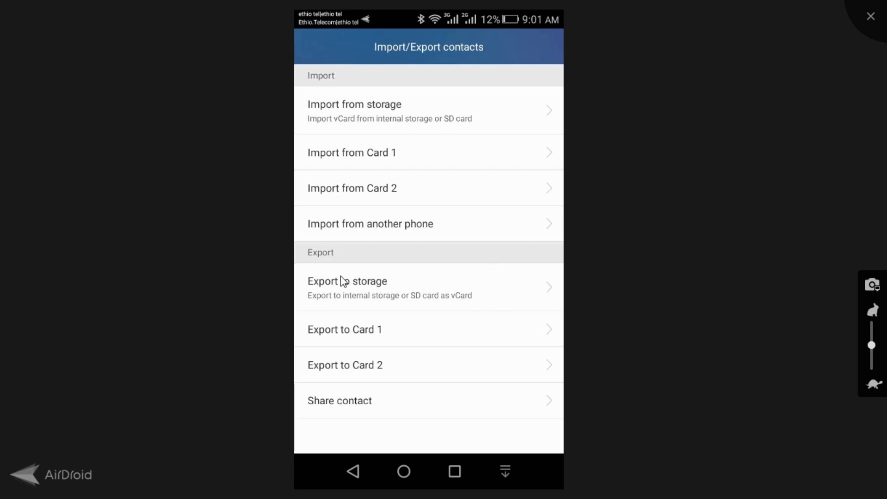
Step: Export the contacts to storage as SD card/00003.vcf from Telegram, Phone, Facebook, both Google accounts and Card 1
{"action": "left_click", "coordinate": [378, 343]}
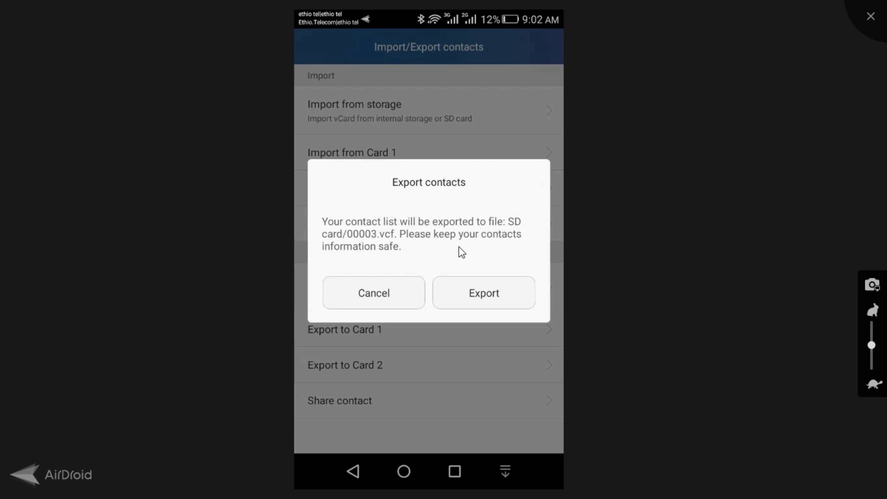
{"action": "left_click", "coordinate": [506, 303]}
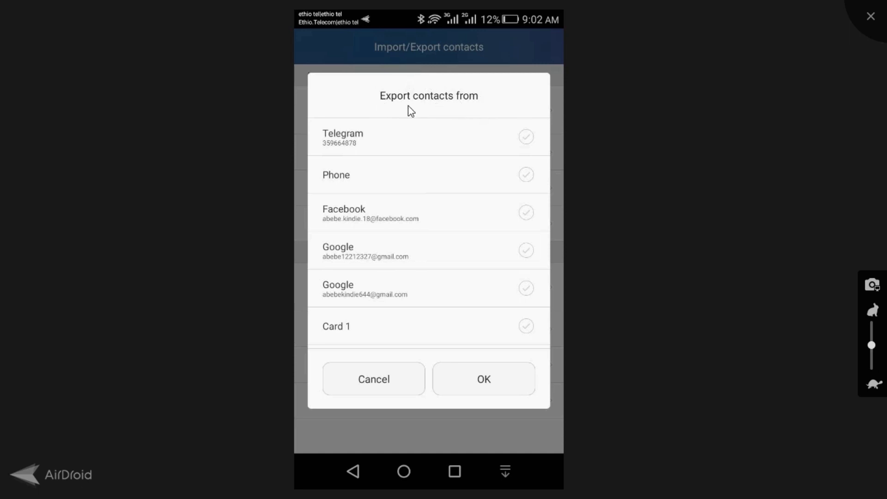
{"action": "left_click", "coordinate": [505, 128]}
{"action": "left_click", "coordinate": [531, 181]}
{"action": "left_click", "coordinate": [517, 219]}
{"action": "left_click", "coordinate": [521, 255]}
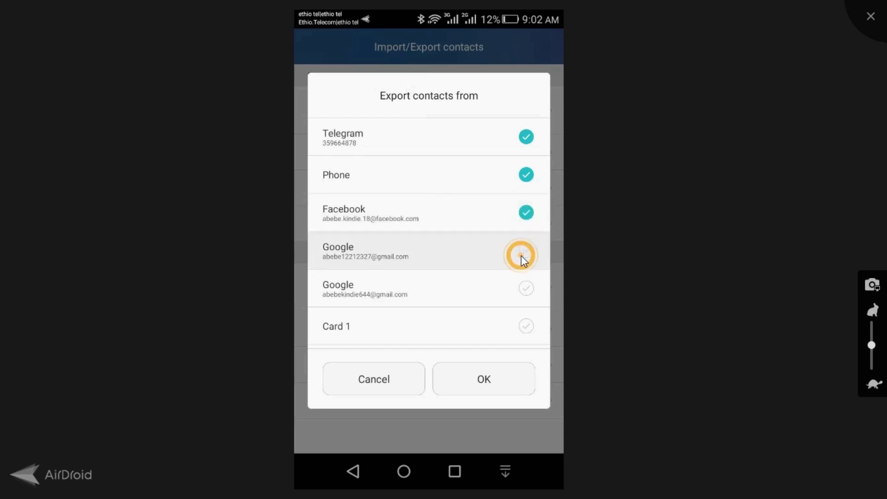
{"action": "left_click", "coordinate": [516, 300]}
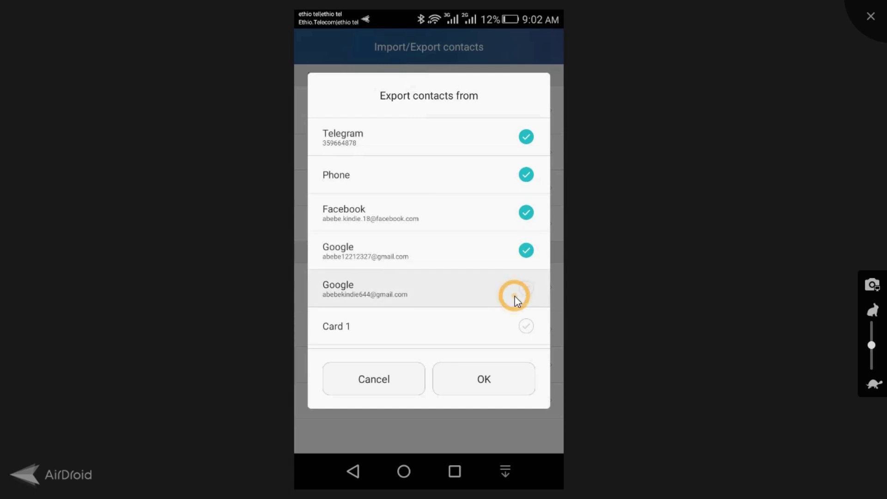
{"action": "left_click", "coordinate": [520, 330]}
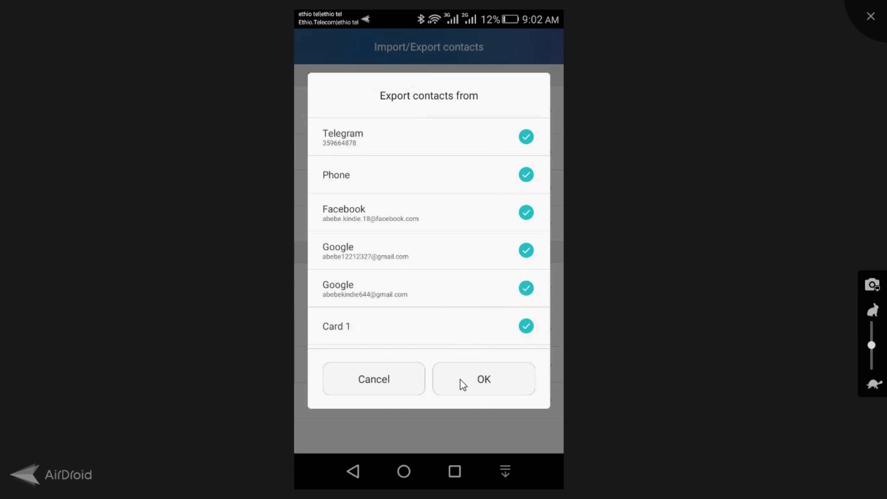
{"action": "left_click", "coordinate": [495, 372]}
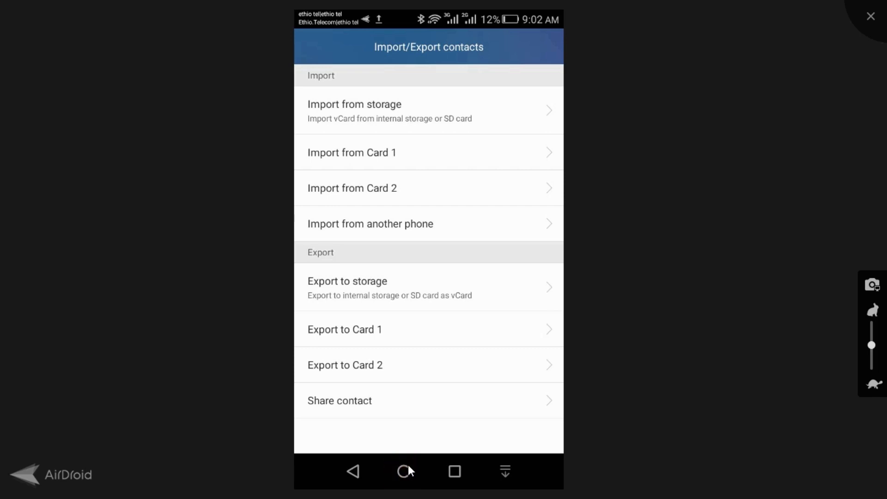
Step: Leave the contacts app and open the SD card's local storage in the phone's Files app
{"action": "left_click", "coordinate": [428, 451]}
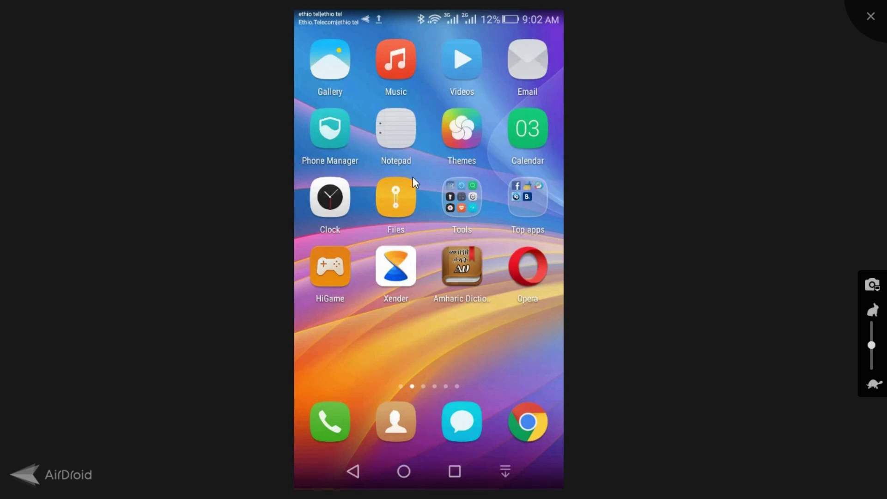
{"action": "left_click", "coordinate": [402, 212]}
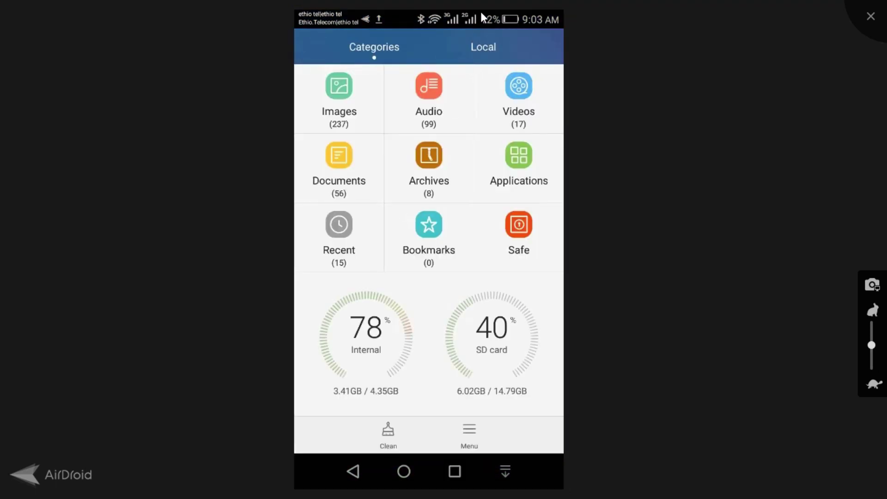
{"action": "left_click", "coordinate": [487, 49]}
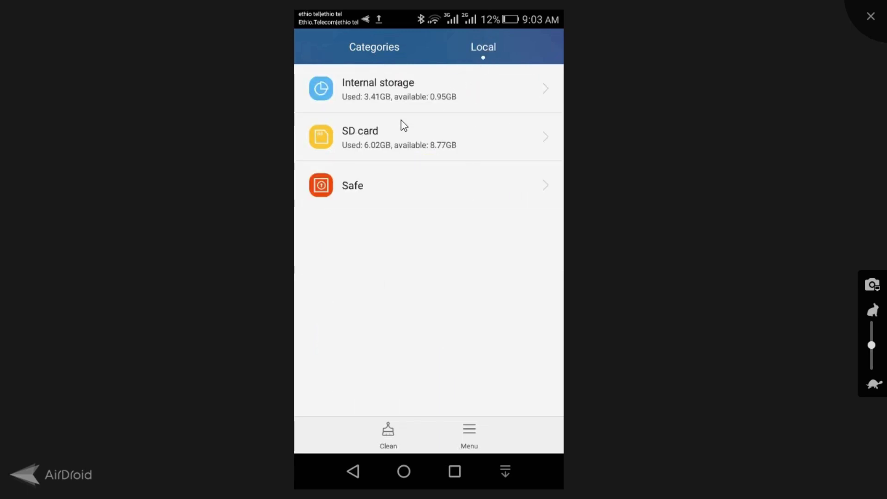
{"action": "left_click", "coordinate": [396, 156]}
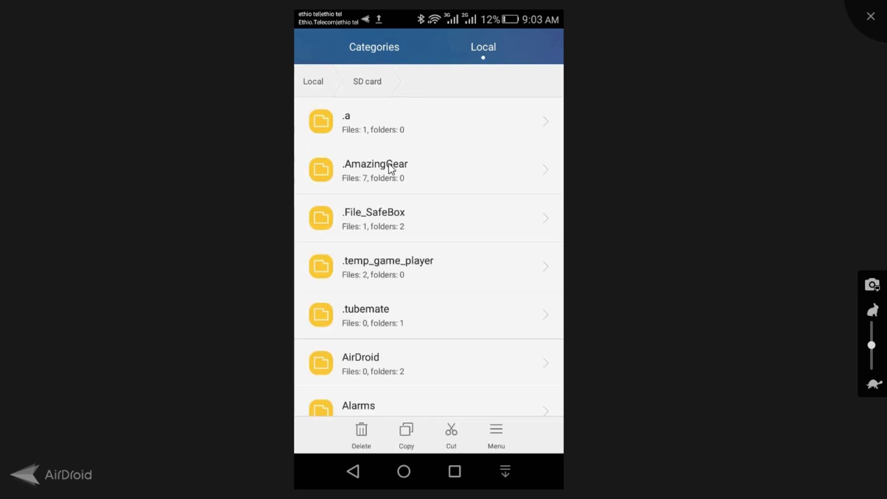
Step: Find the exported 00003.vcf file on the SD card and check the phone's export notification
{"action": "left_click_drag", "start_coordinate": [469, 267], "coordinate": [470, 93]}
{"action": "left_click_drag", "start_coordinate": [476, 305], "coordinate": [480, 194]}
{"action": "left_click_drag", "start_coordinate": [462, 323], "coordinate": [462, 212]}
{"action": "scroll", "coordinate": [446, 204], "scroll_direction": "down", "scroll_amount": 3}
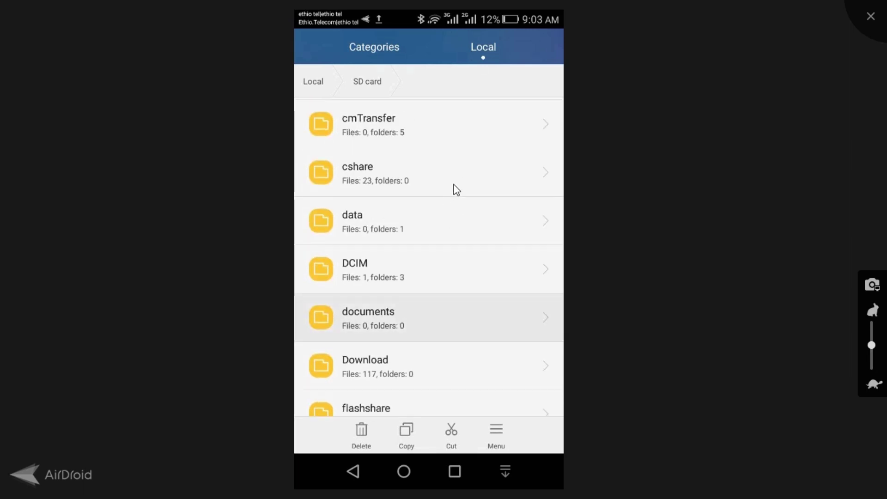
{"action": "scroll", "coordinate": [483, 287], "scroll_direction": "down", "scroll_amount": 4}
{"action": "scroll", "coordinate": [493, 285], "scroll_direction": "down", "scroll_amount": 5}
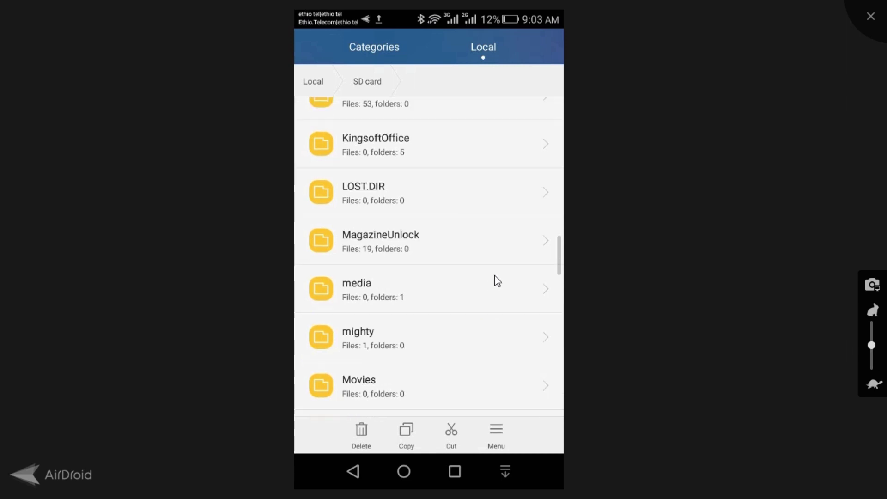
{"action": "scroll", "coordinate": [497, 281], "scroll_direction": "down", "scroll_amount": 1}
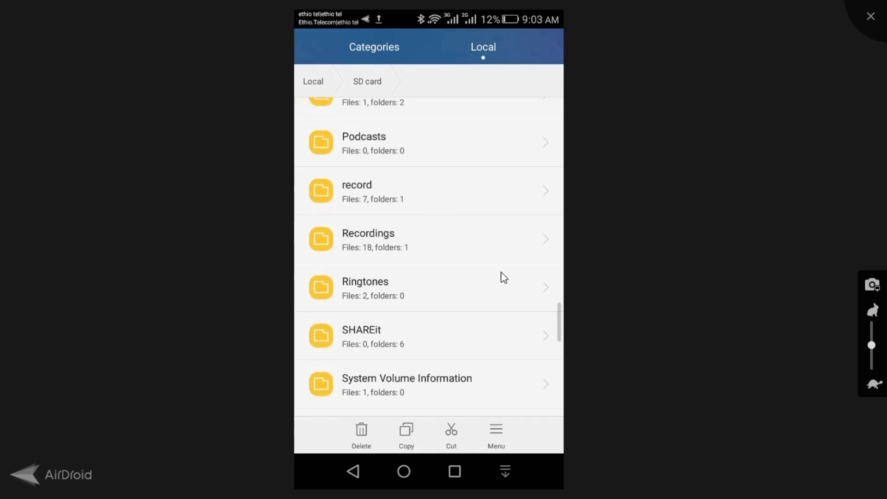
{"action": "scroll", "coordinate": [503, 277], "scroll_direction": "down", "scroll_amount": 10}
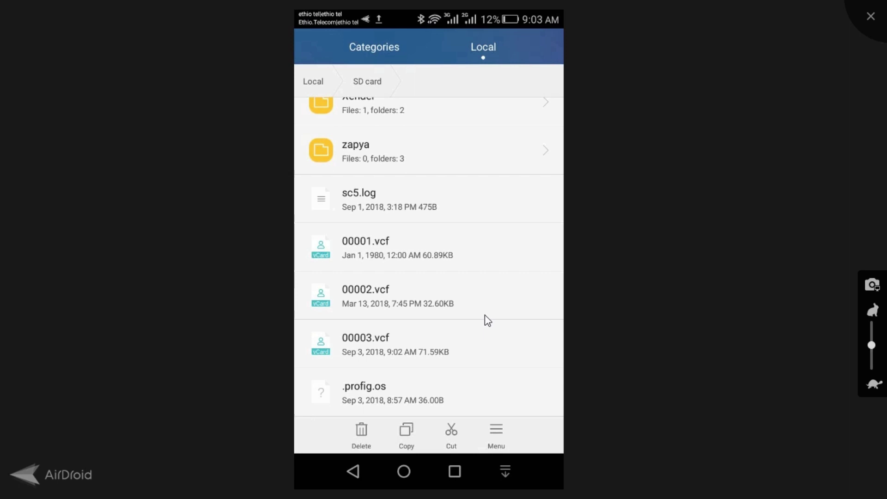
{"action": "left_click", "coordinate": [360, 347]}
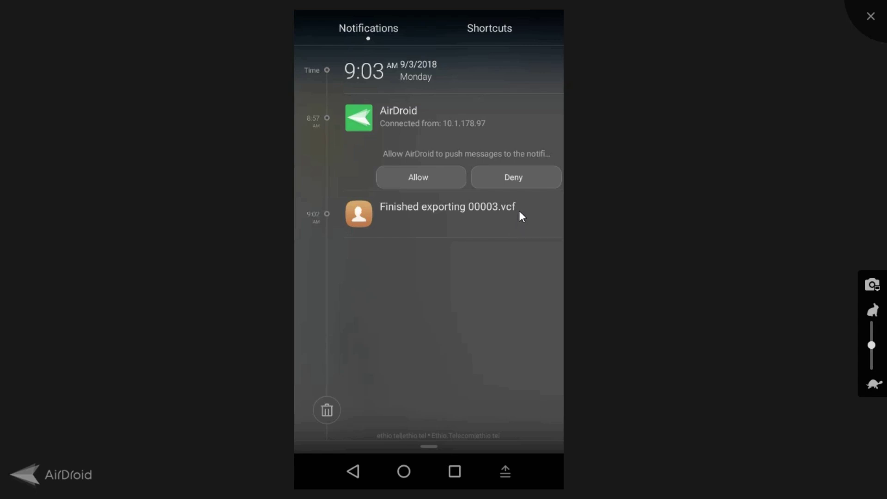
{"action": "left_click", "coordinate": [519, 208]}
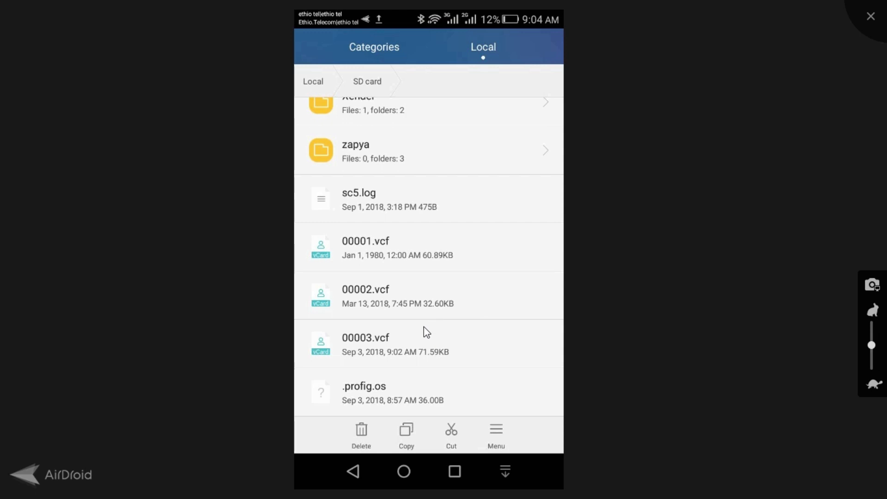
Step: Share the 00003.vcf file from the phone's SD card to the computer over Bluetooth
{"action": "left_click", "coordinate": [411, 349]}
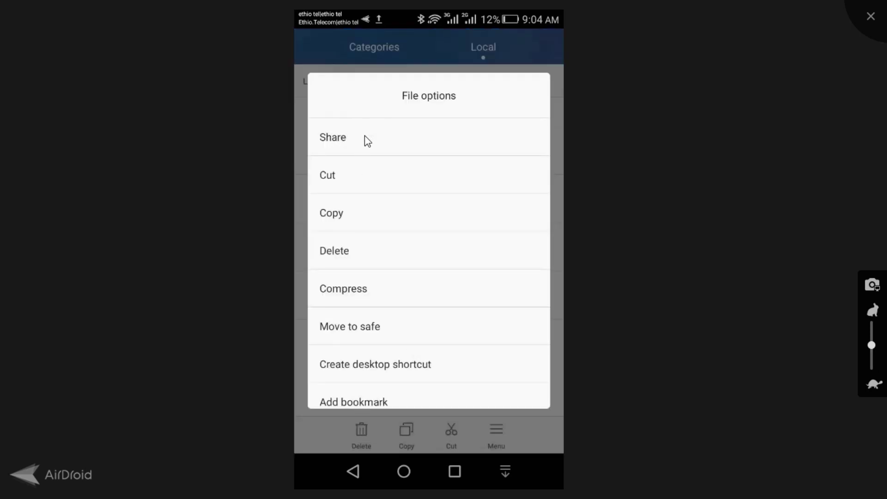
{"action": "left_click", "coordinate": [344, 147]}
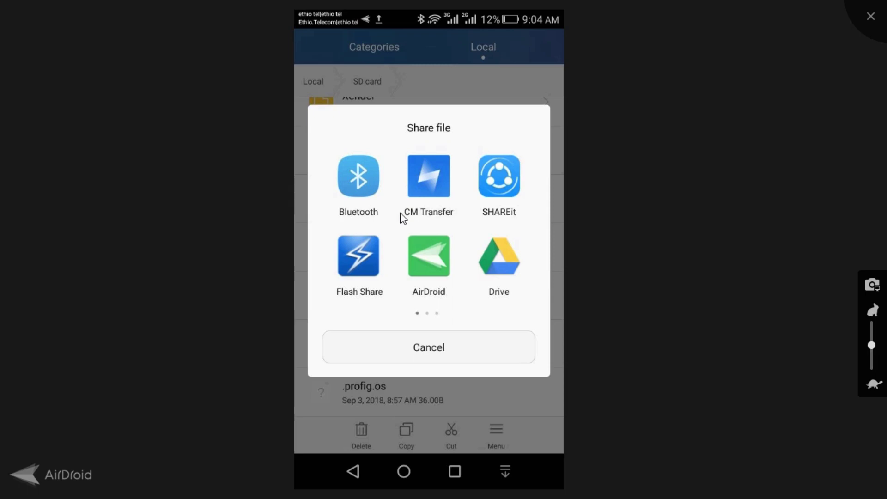
{"action": "left_click", "coordinate": [369, 201]}
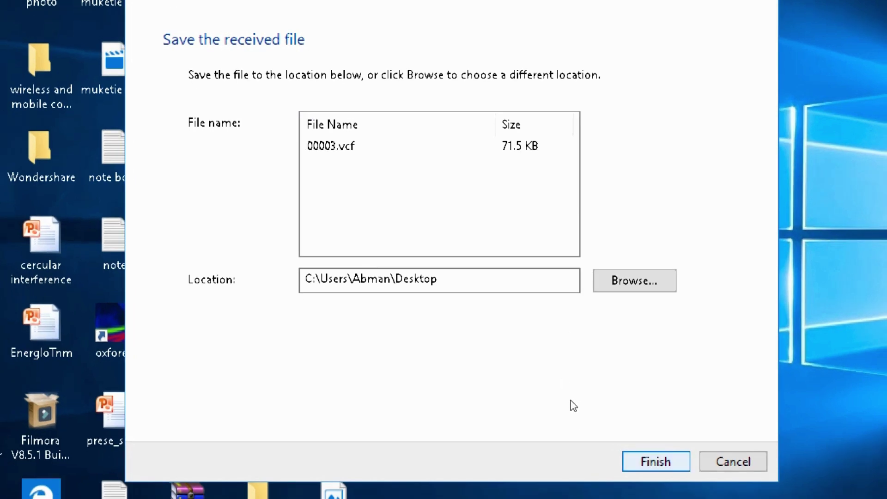
Step: Save the received 00003.vcf file to the computer's desktop and check it there
{"action": "key", "text": "Return"}
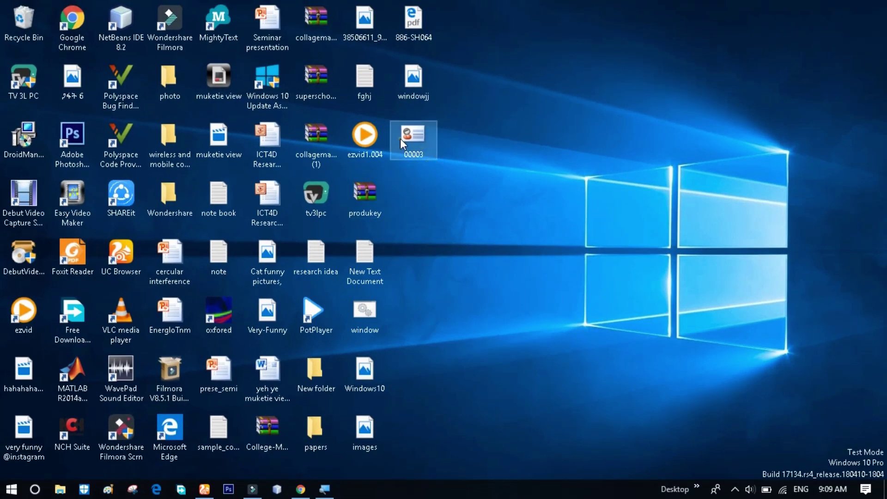
{"action": "left_click_drag", "start_coordinate": [413, 138], "coordinate": [428, 172]}
{"action": "left_click", "coordinate": [462, 172]}
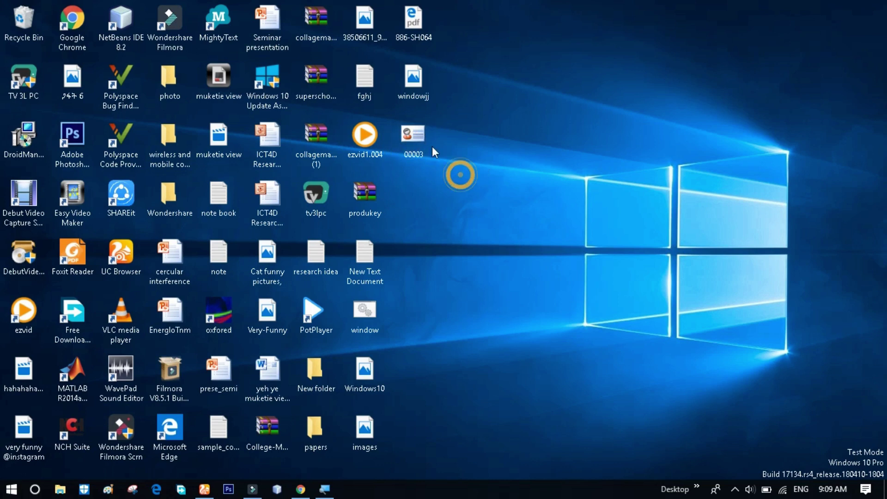
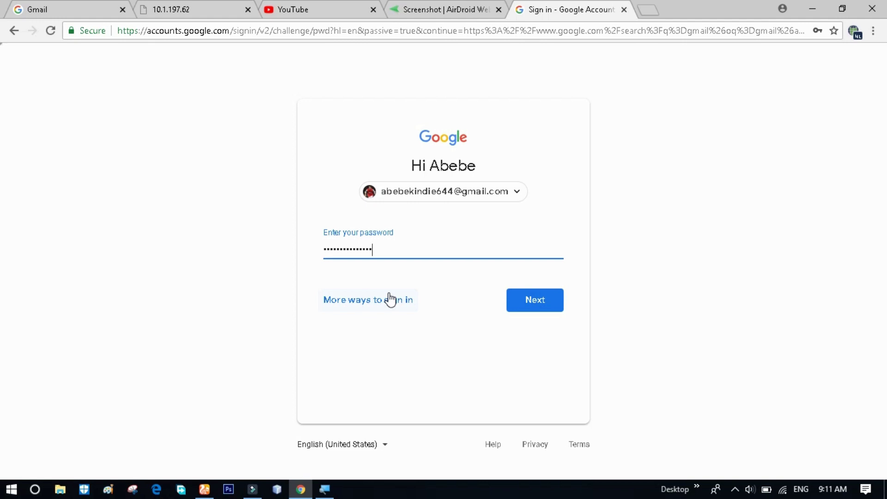
Step: Sign in to the Google account with the account password and save the login in the browser
{"action": "left_click", "coordinate": [527, 302]}
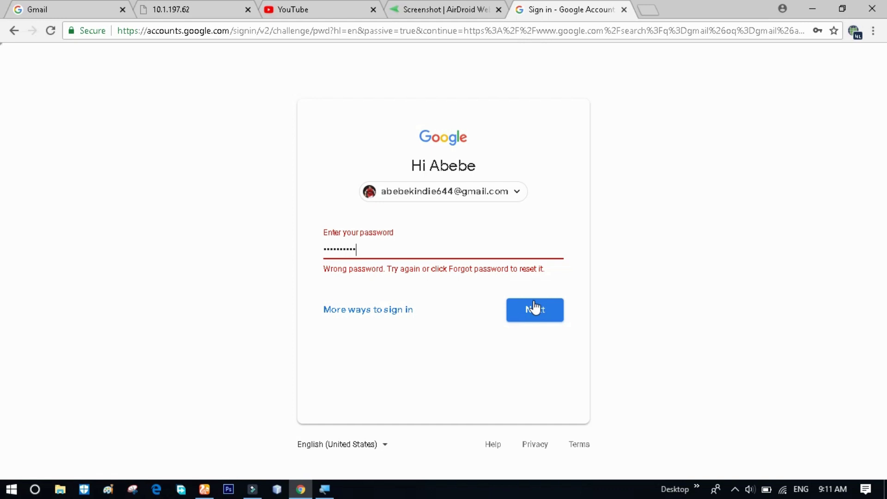
{"action": "left_click", "coordinate": [534, 307]}
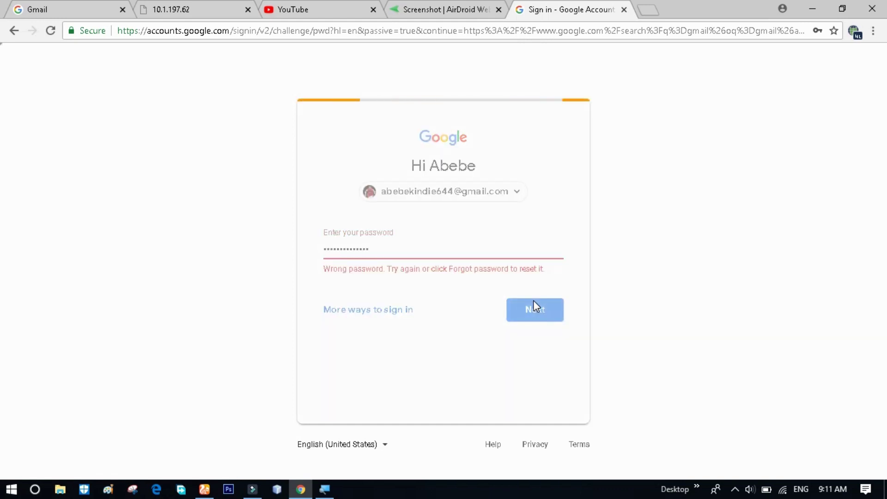
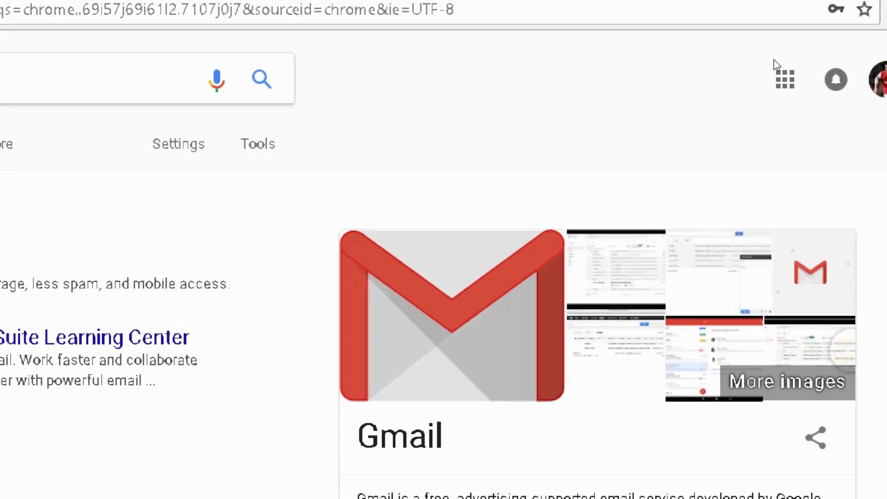
{"action": "left_click", "coordinate": [788, 78]}
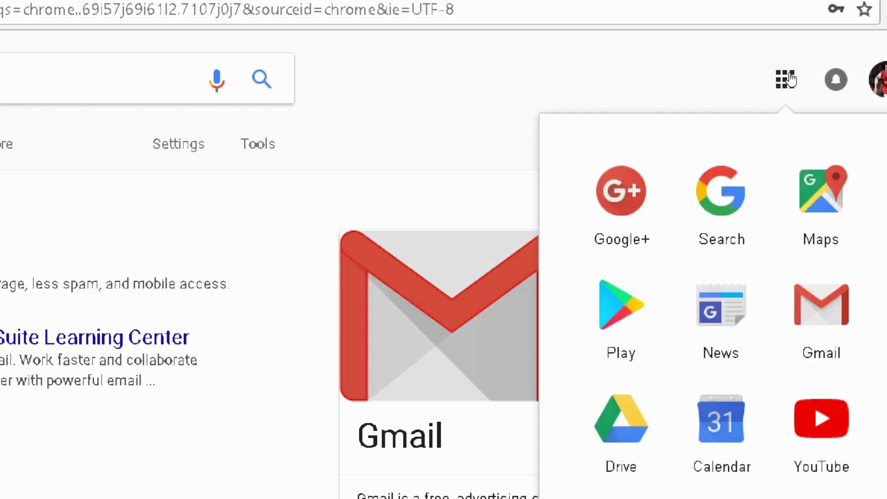
{"action": "key", "text": "super"}
{"action": "key", "text": "super"}
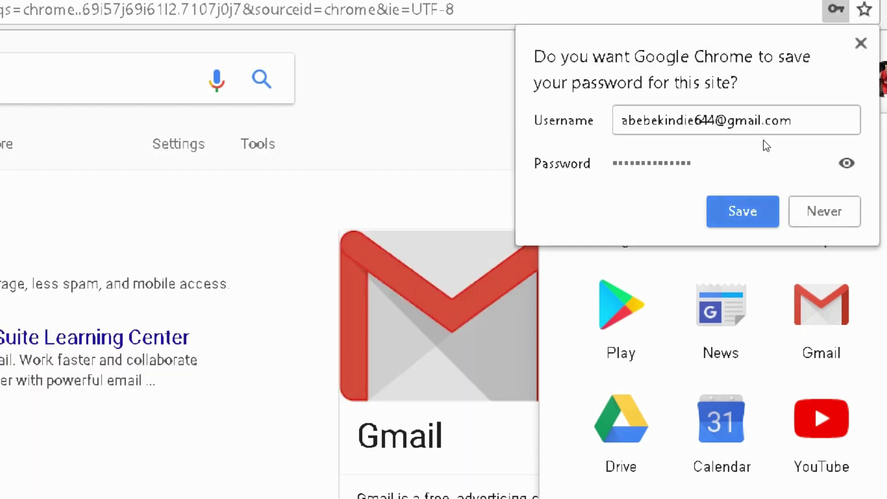
{"action": "key", "text": "Return"}
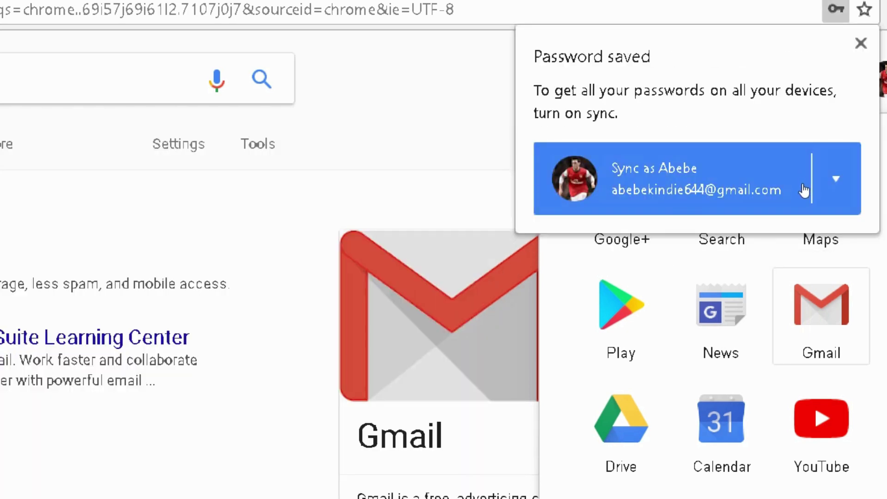
Step: Open Google Contacts from the Google apps list and dismiss the duplicate contacts suggestion
{"action": "scroll", "coordinate": [800, 190], "scroll_direction": "down", "scroll_amount": 2}
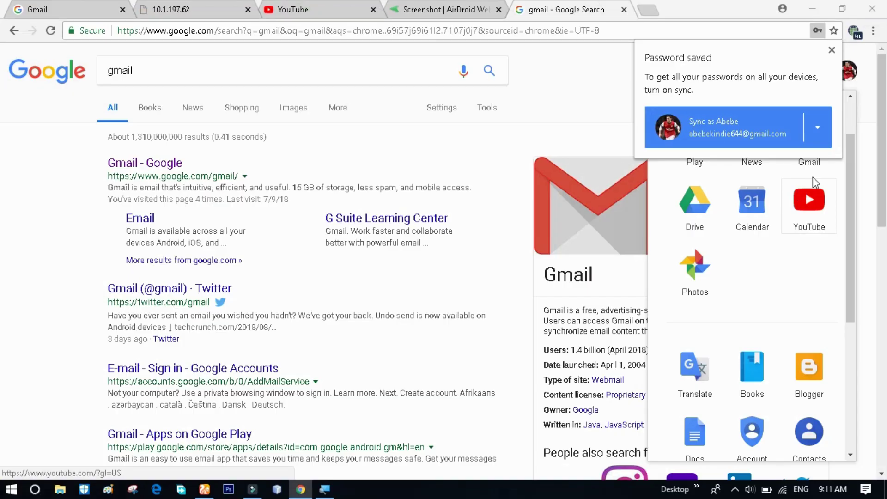
{"action": "scroll", "coordinate": [804, 231], "scroll_direction": "down", "scroll_amount": 5}
{"action": "scroll", "coordinate": [792, 278], "scroll_direction": "up", "scroll_amount": 6}
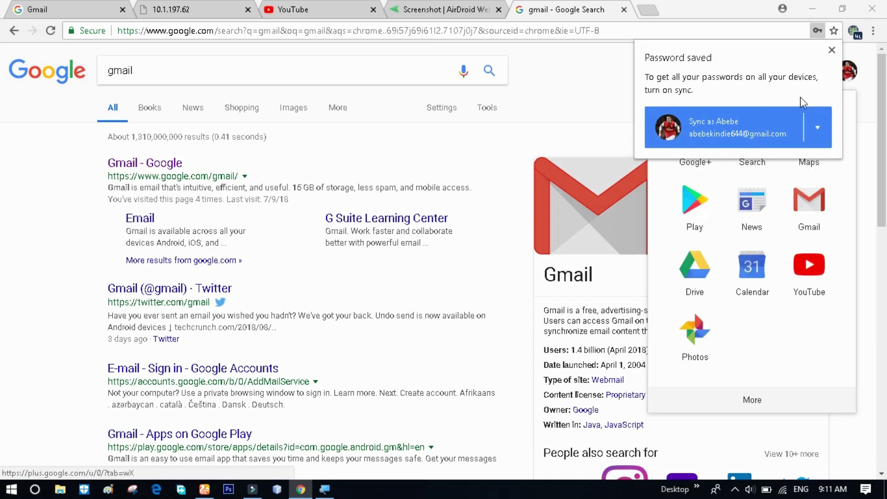
{"action": "left_click", "coordinate": [832, 50]}
{"action": "scroll", "coordinate": [788, 249], "scroll_direction": "down", "scroll_amount": 3}
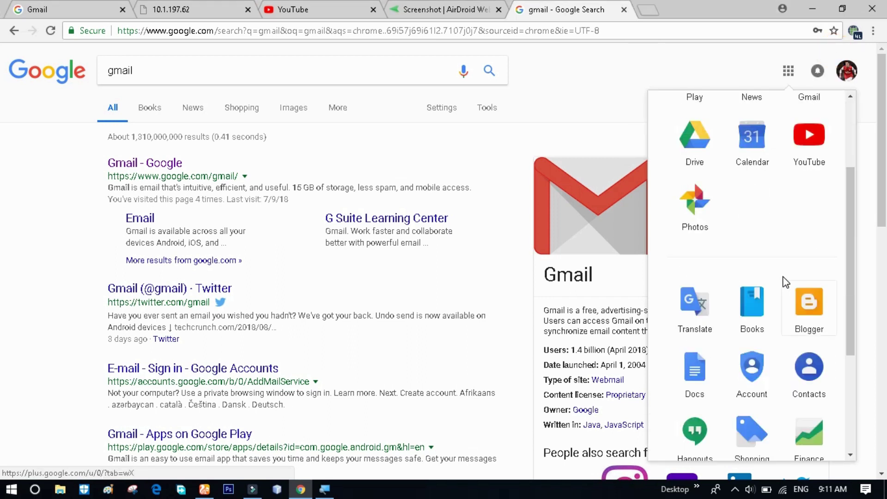
{"action": "scroll", "coordinate": [786, 263], "scroll_direction": "up", "scroll_amount": 3}
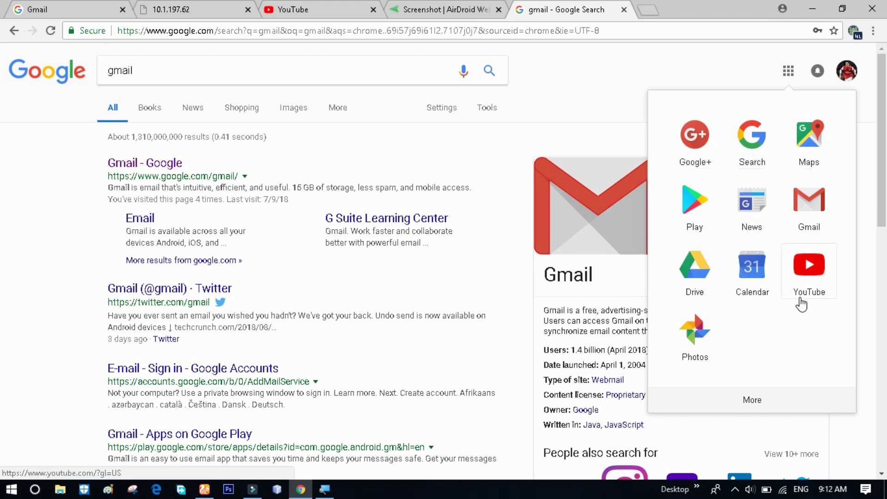
{"action": "scroll", "coordinate": [802, 305], "scroll_direction": "down", "scroll_amount": 5}
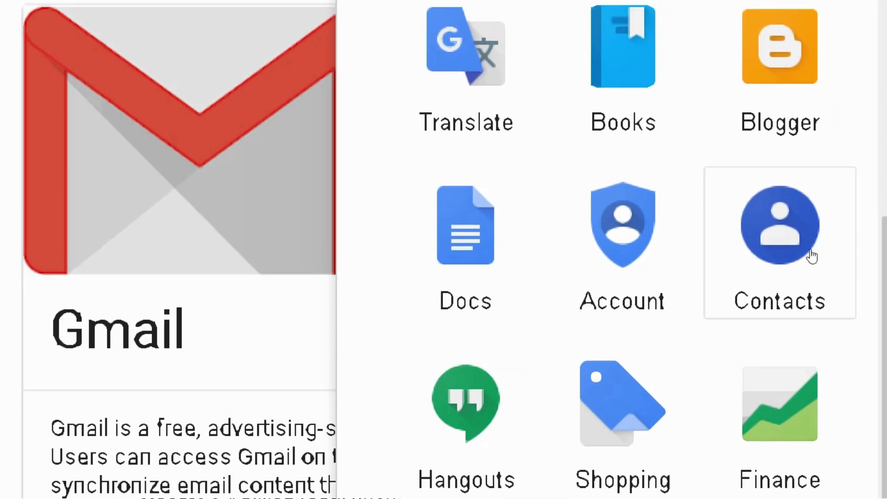
{"action": "key", "text": "Escape"}
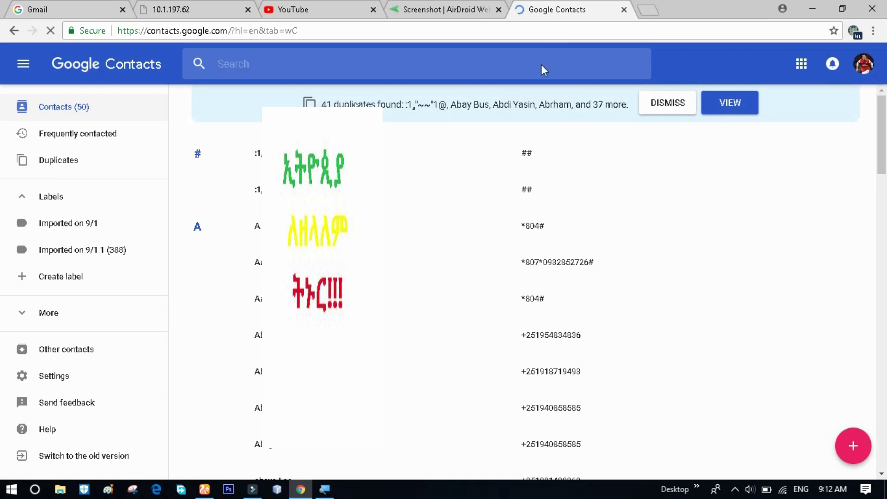
{"action": "left_click", "coordinate": [670, 105]}
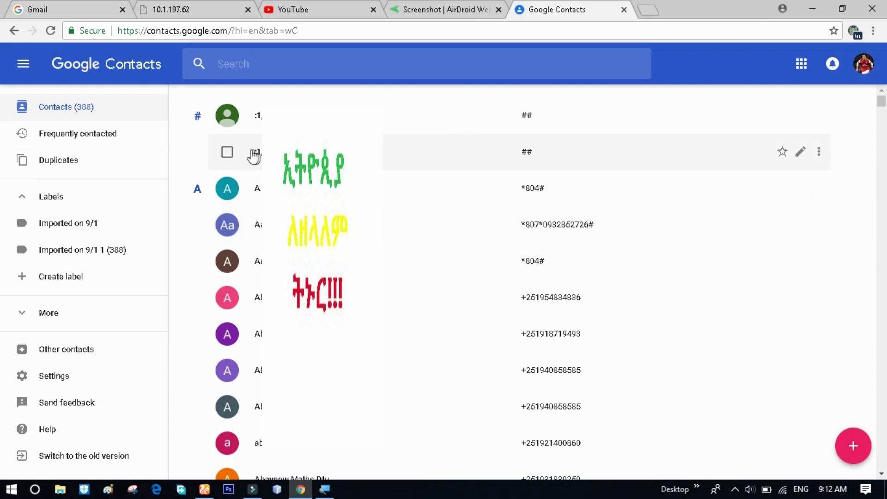
Step: Select all contacts in the Google Contacts list and delete them
{"action": "left_click", "coordinate": [227, 116]}
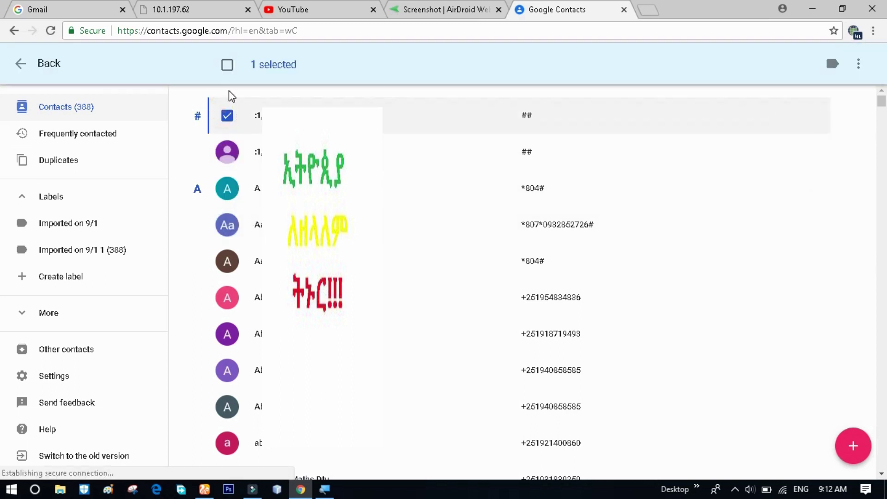
{"action": "scroll", "coordinate": [508, 323], "scroll_direction": "down", "scroll_amount": 15}
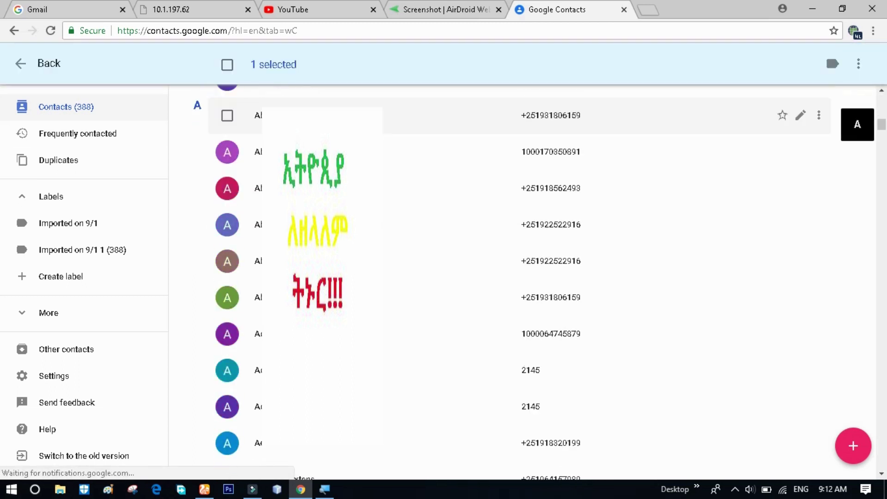
{"action": "scroll", "coordinate": [726, 302], "scroll_direction": "down", "scroll_amount": 15}
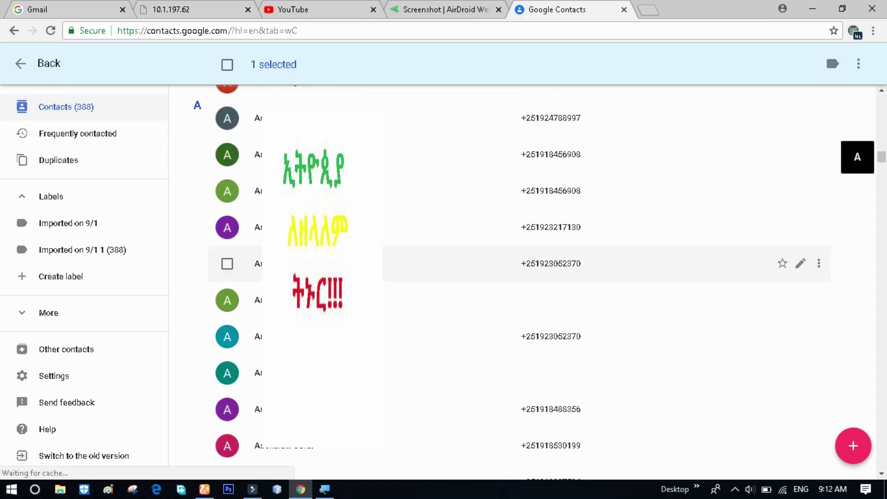
{"action": "scroll", "coordinate": [725, 301], "scroll_direction": "down", "scroll_amount": 15}
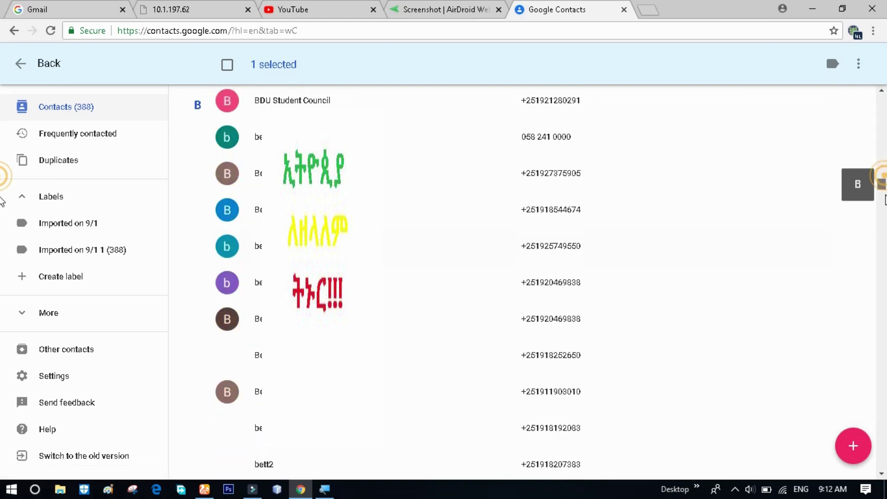
{"action": "scroll", "coordinate": [508, 277], "scroll_direction": "down", "scroll_amount": 15}
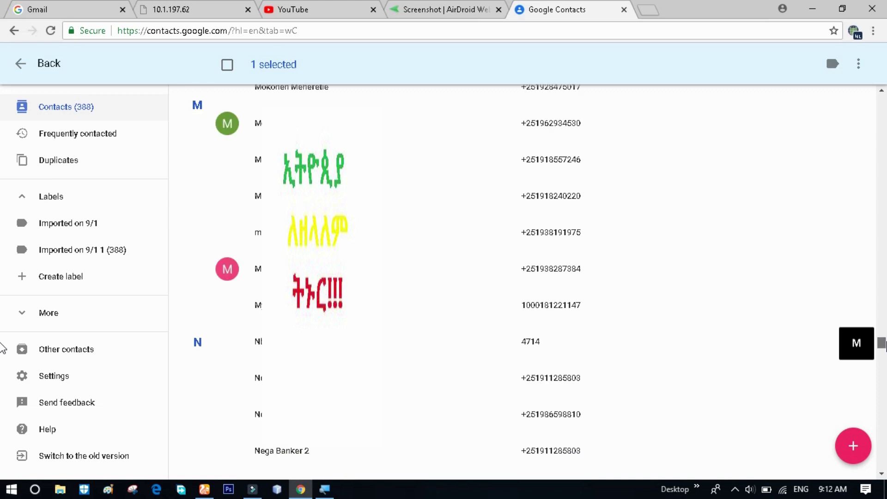
{"action": "scroll", "coordinate": [3, 342], "scroll_direction": "up", "scroll_amount": 20}
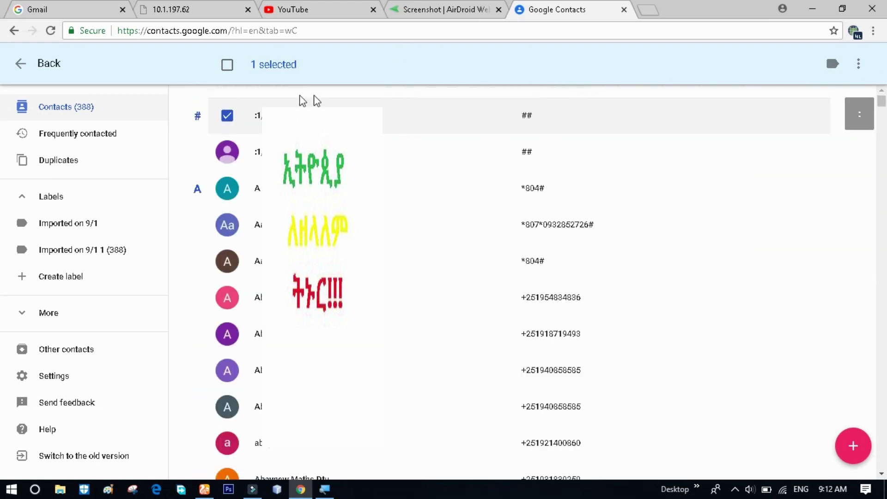
{"action": "left_click", "coordinate": [227, 65]}
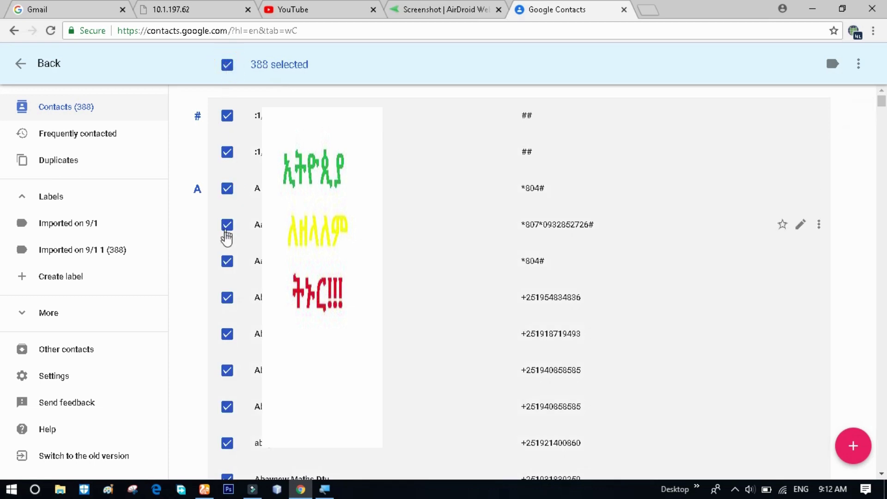
{"action": "scroll", "coordinate": [238, 301], "scroll_direction": "down", "scroll_amount": 8}
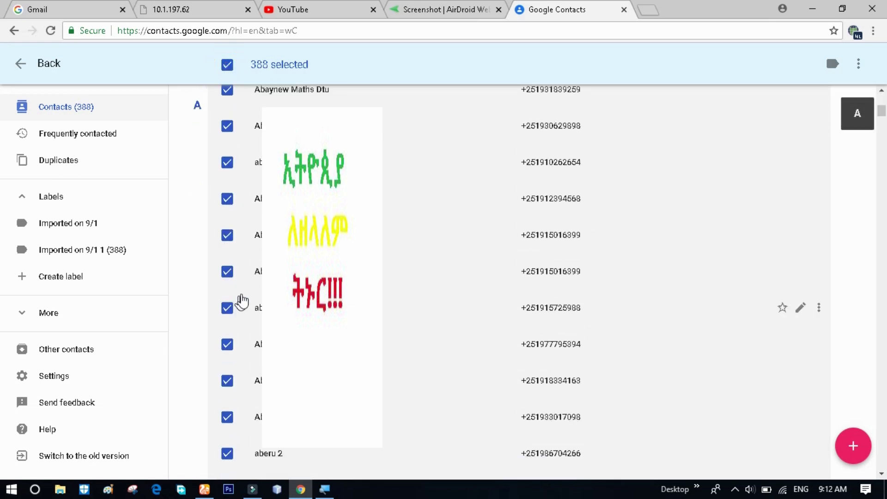
{"action": "left_click", "coordinate": [860, 65]}
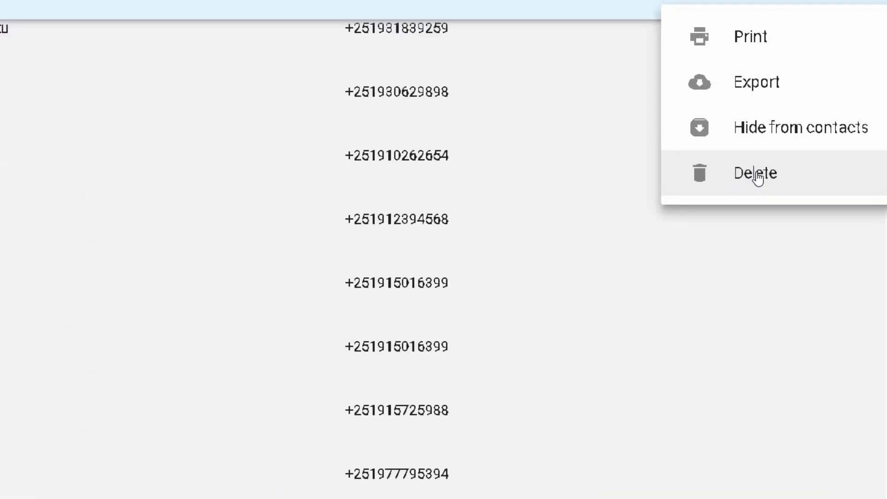
{"action": "left_click", "coordinate": [758, 178]}
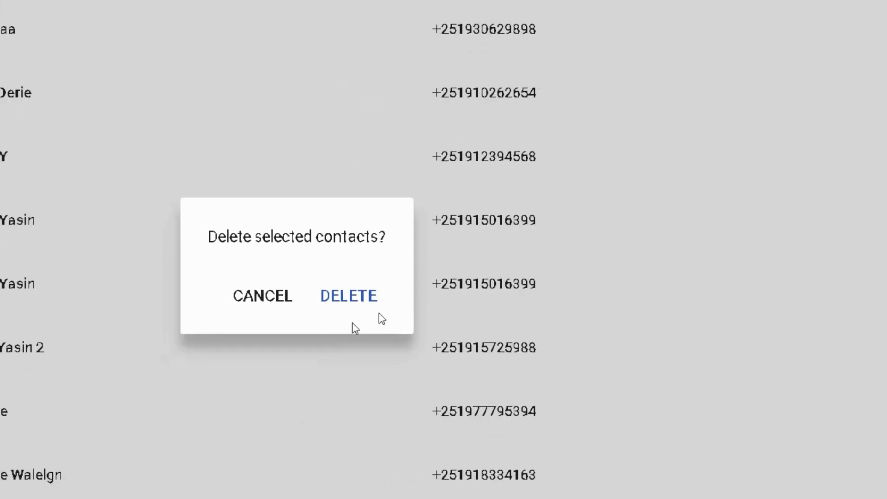
{"action": "key", "text": "Return"}
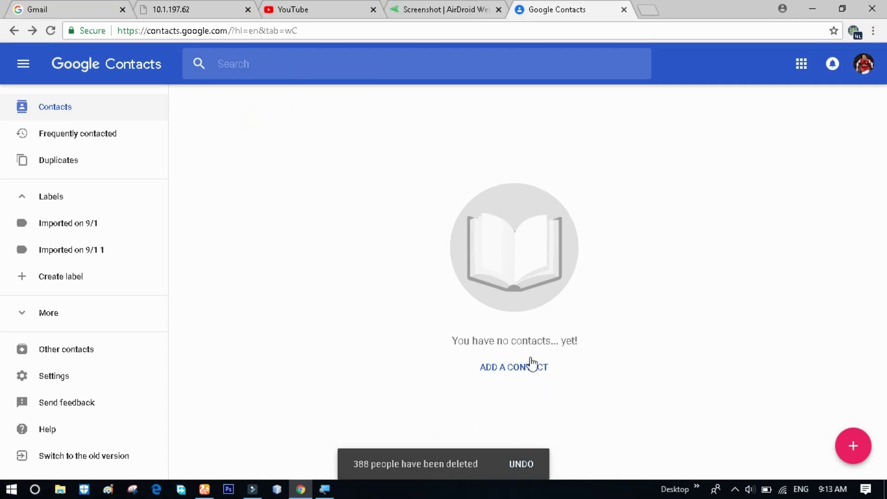
Step: Open the contact import for a CSV or vCard file, leaving the new contact form without saving
{"action": "left_click", "coordinate": [509, 369]}
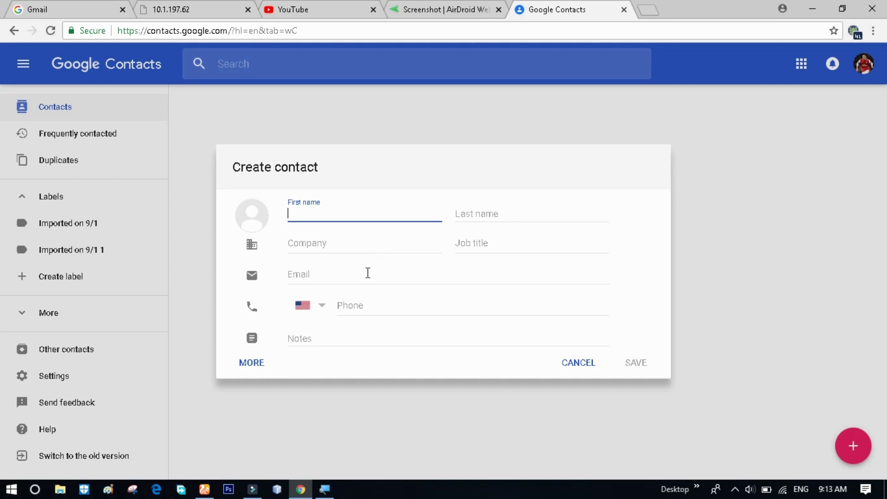
{"action": "left_click", "coordinate": [583, 365]}
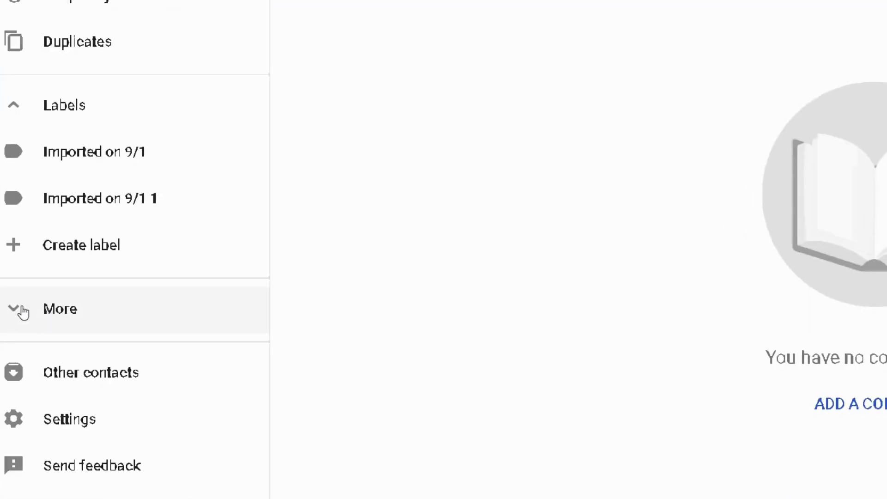
{"action": "left_click", "coordinate": [54, 312]}
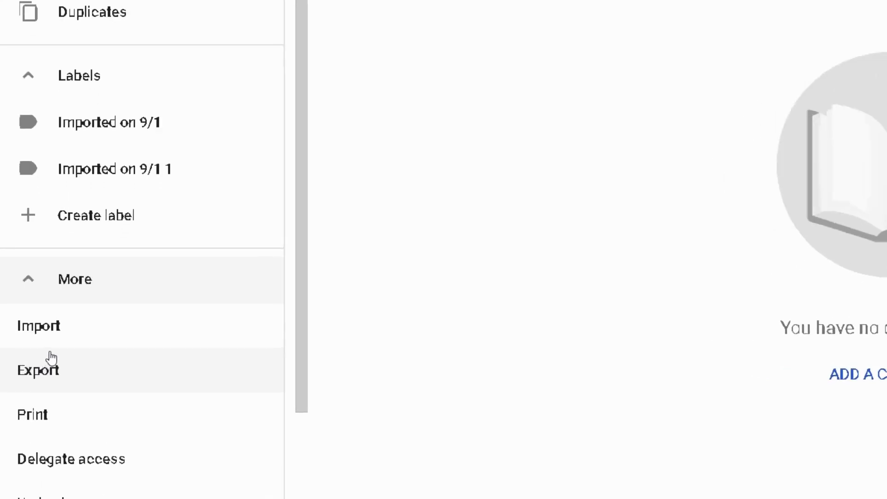
{"action": "left_click", "coordinate": [36, 345]}
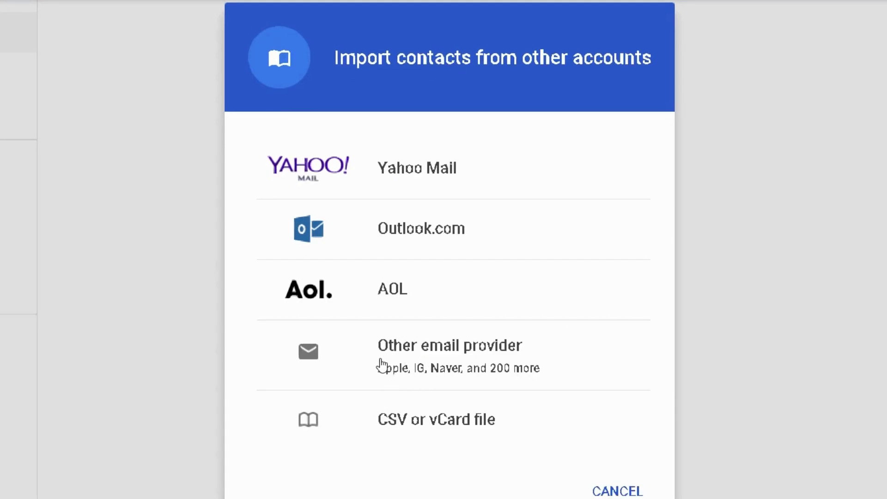
{"action": "left_click", "coordinate": [404, 419]}
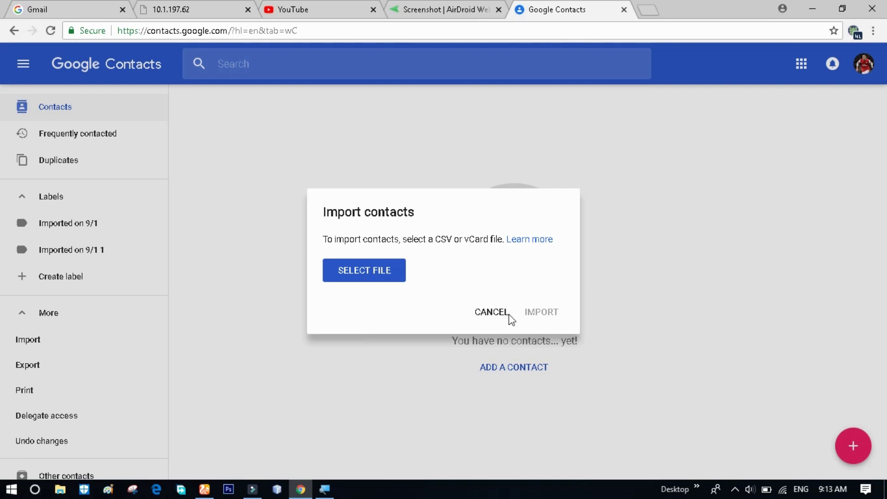
Step: Choose the 00003.vcf file from the desktop and import its contacts into the account
{"action": "left_click", "coordinate": [366, 276]}
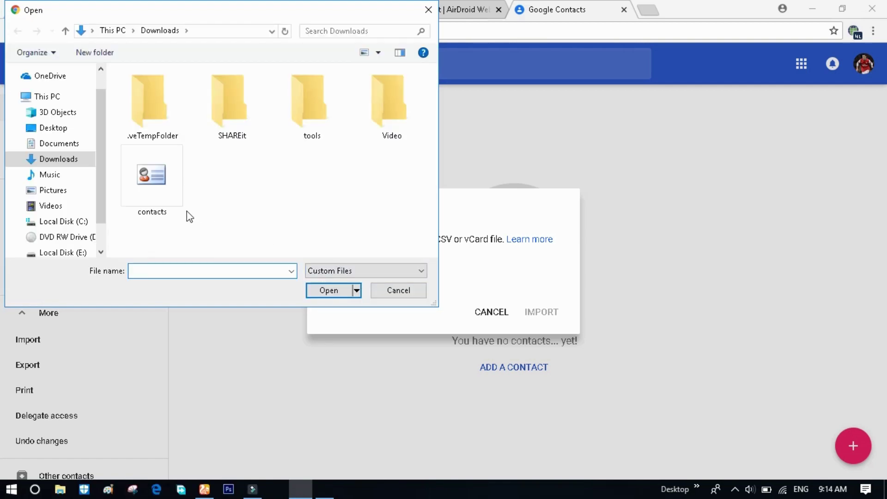
{"action": "left_click", "coordinate": [60, 132]}
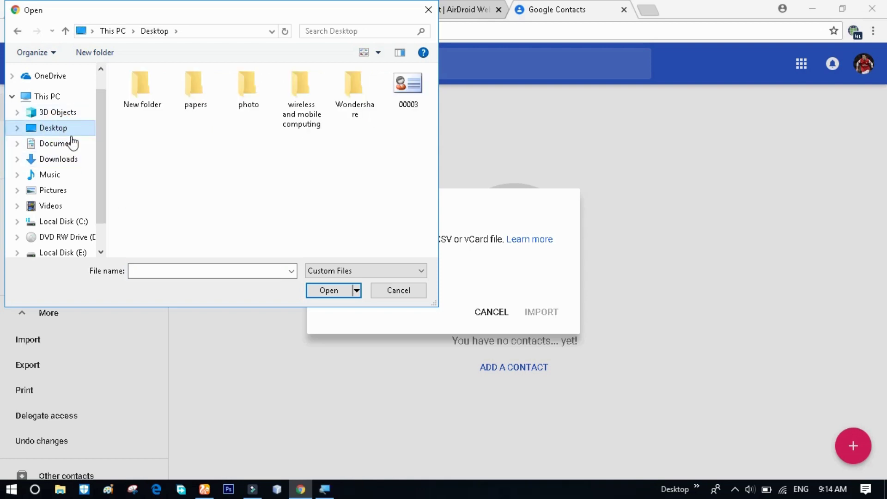
{"action": "left_click", "coordinate": [407, 93]}
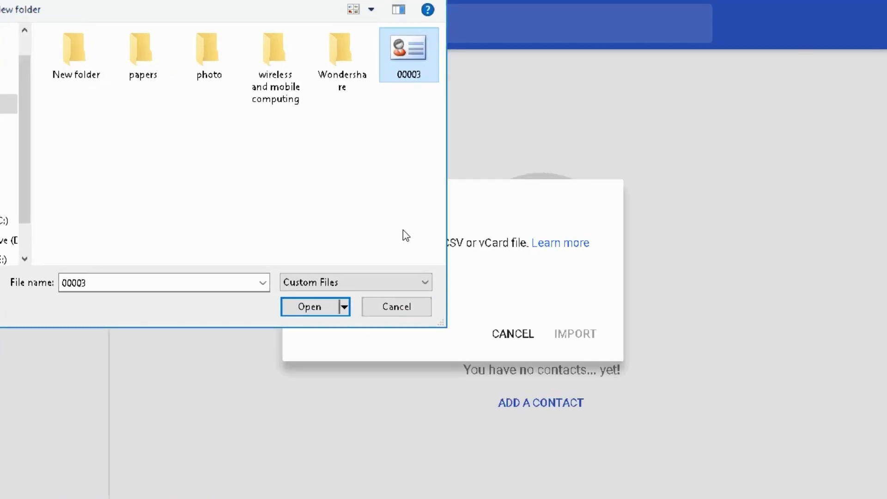
{"action": "left_click", "coordinate": [324, 302]}
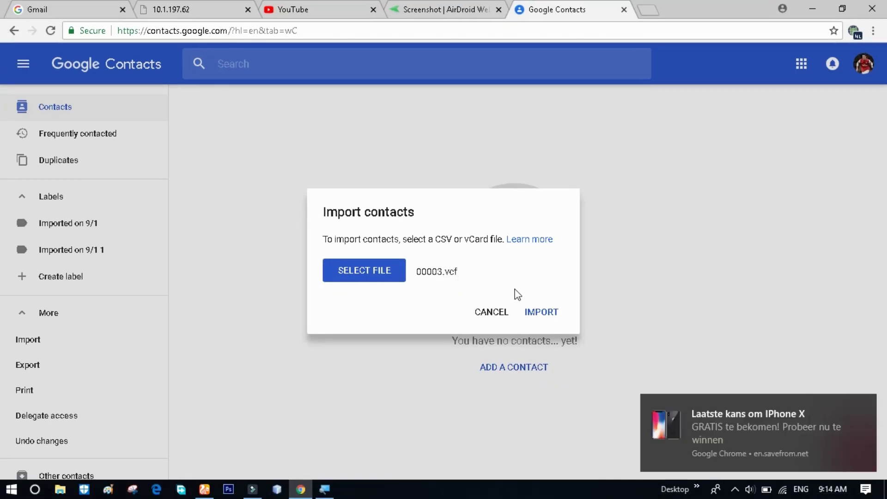
{"action": "left_click", "coordinate": [536, 315]}
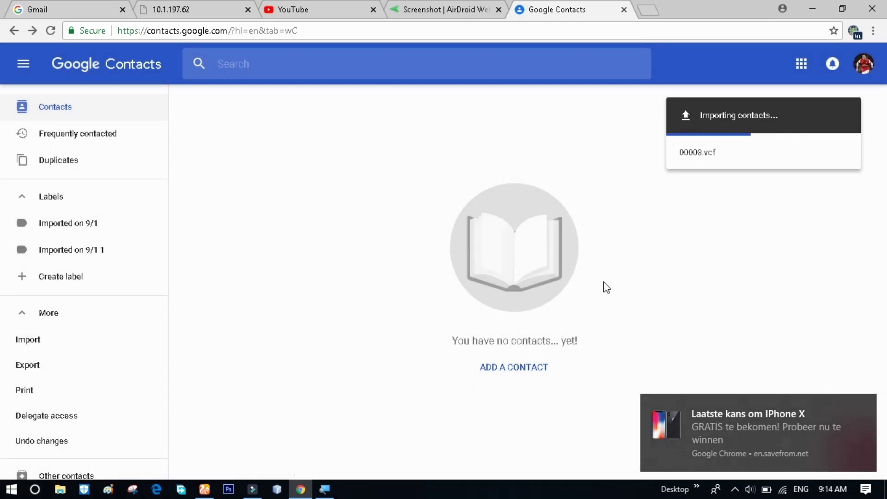
{"action": "left_click", "coordinate": [803, 414]}
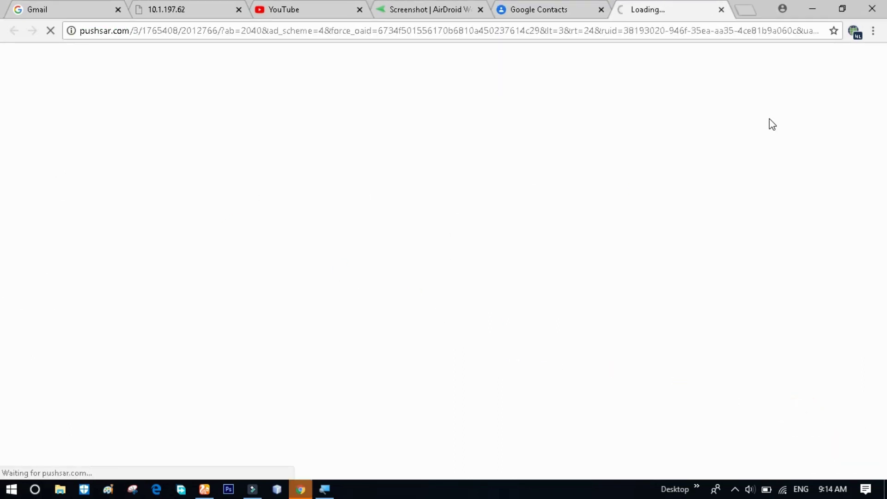
Step: Return from the pop-up advertisement page to Google Contacts and dismiss the 00003.vcf import notification
{"action": "key", "text": "super"}
{"action": "left_click", "coordinate": [664, 151]}
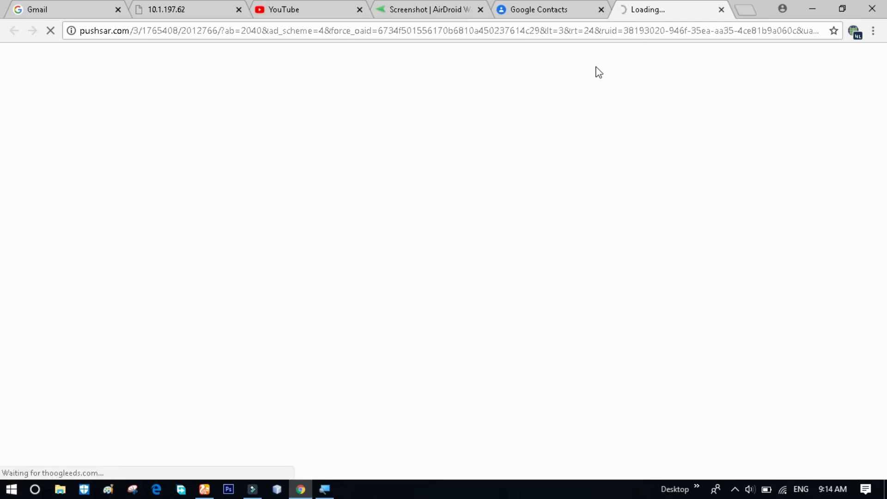
{"action": "left_click", "coordinate": [544, 5]}
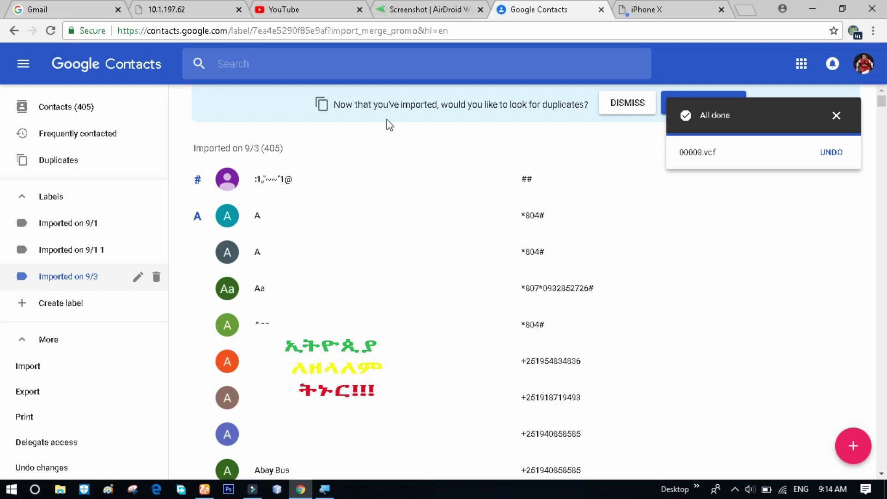
{"action": "left_click", "coordinate": [836, 115]}
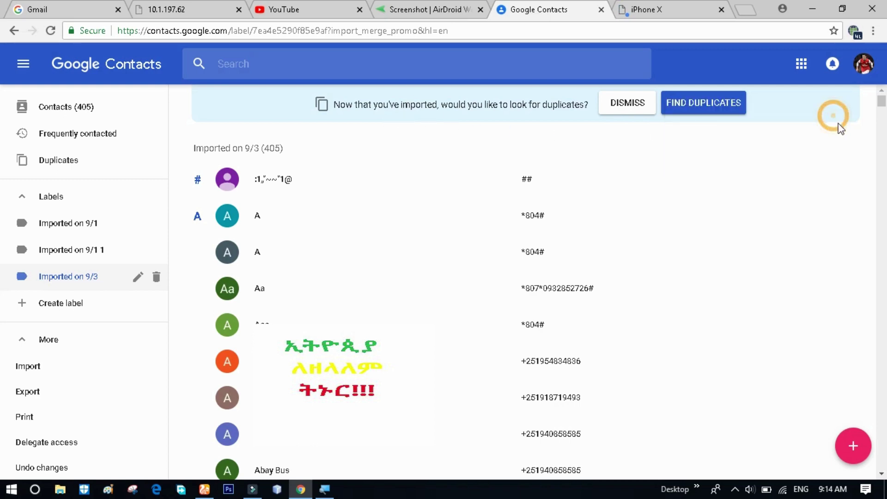
Step: Look through the contacts imported under the Imported on 9/3 label, checking their names and phone numbers
{"action": "scroll", "coordinate": [374, 235], "scroll_direction": "down", "scroll_amount": 7}
{"action": "scroll", "coordinate": [351, 259], "scroll_direction": "up", "scroll_amount": 4}
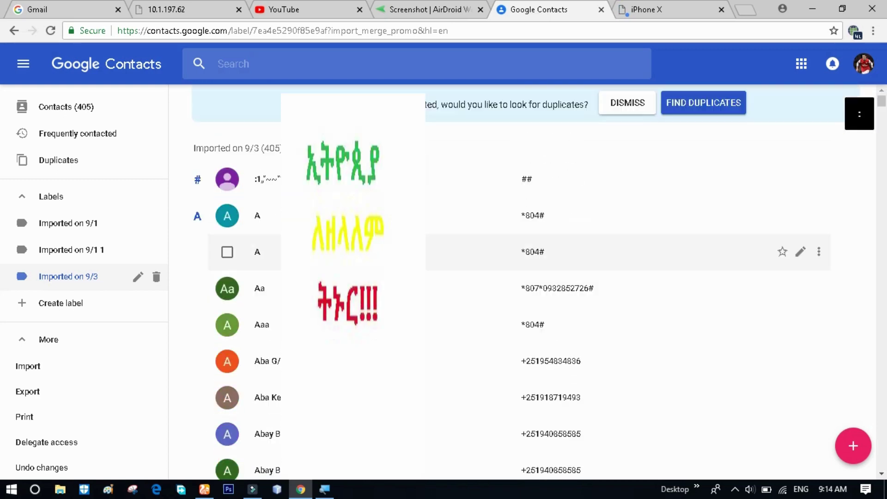
{"action": "scroll", "coordinate": [351, 259], "scroll_direction": "down", "scroll_amount": 15}
{"action": "scroll", "coordinate": [351, 268], "scroll_direction": "down", "scroll_amount": 7}
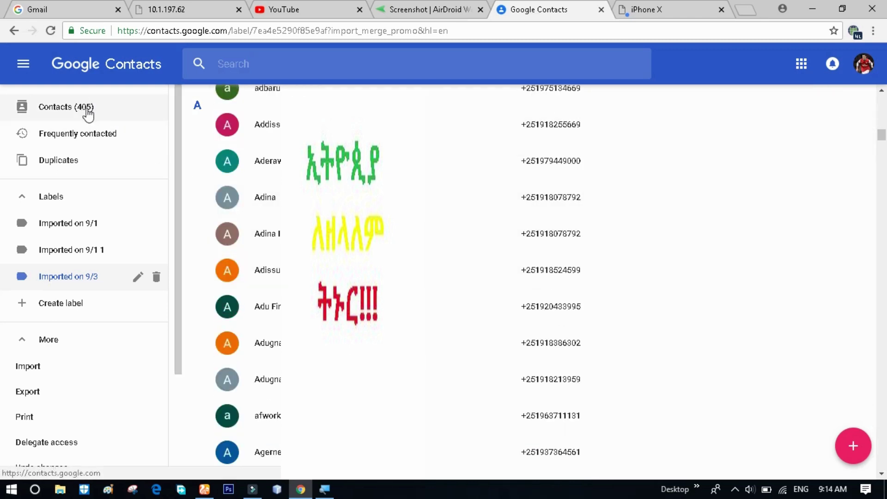
{"action": "scroll", "coordinate": [351, 294], "scroll_direction": "down", "scroll_amount": 5}
{"action": "scroll", "coordinate": [352, 324], "scroll_direction": "down", "scroll_amount": 15}
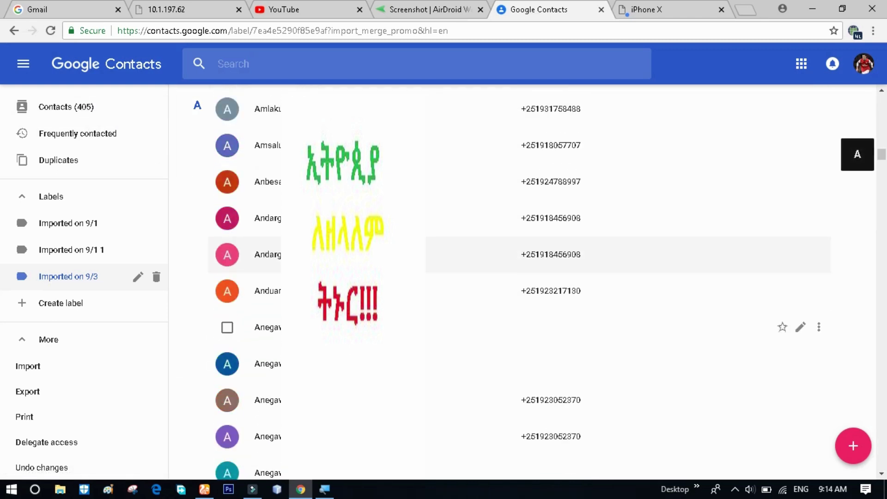
{"action": "scroll", "coordinate": [351, 324], "scroll_direction": "down", "scroll_amount": 12}
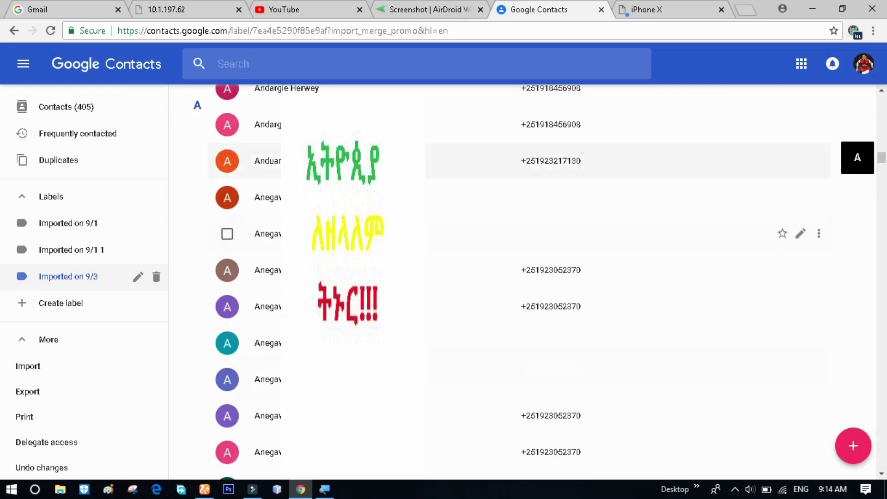
{"action": "scroll", "coordinate": [693, 370], "scroll_direction": "down", "scroll_amount": 20}
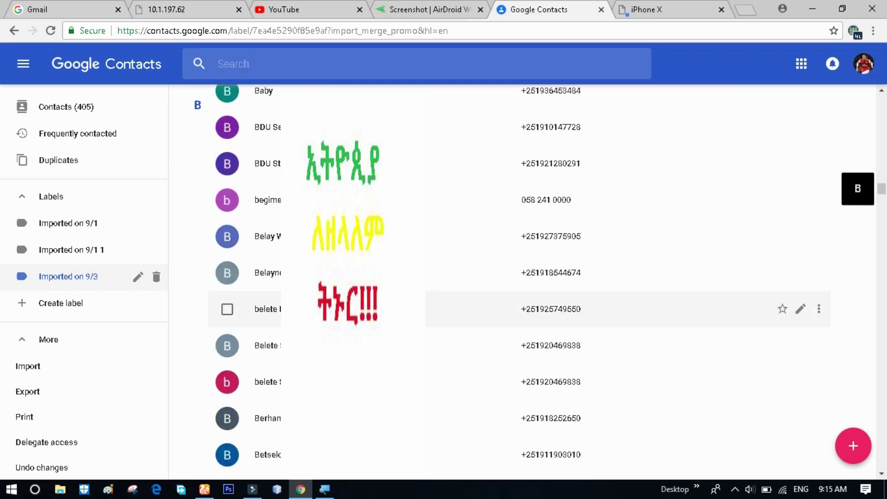
{"action": "scroll", "coordinate": [215, 313], "scroll_direction": "down", "scroll_amount": 20}
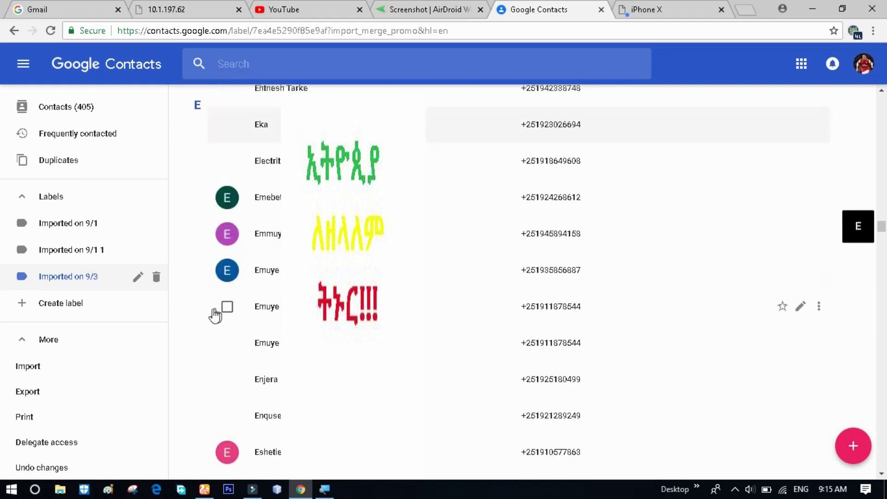